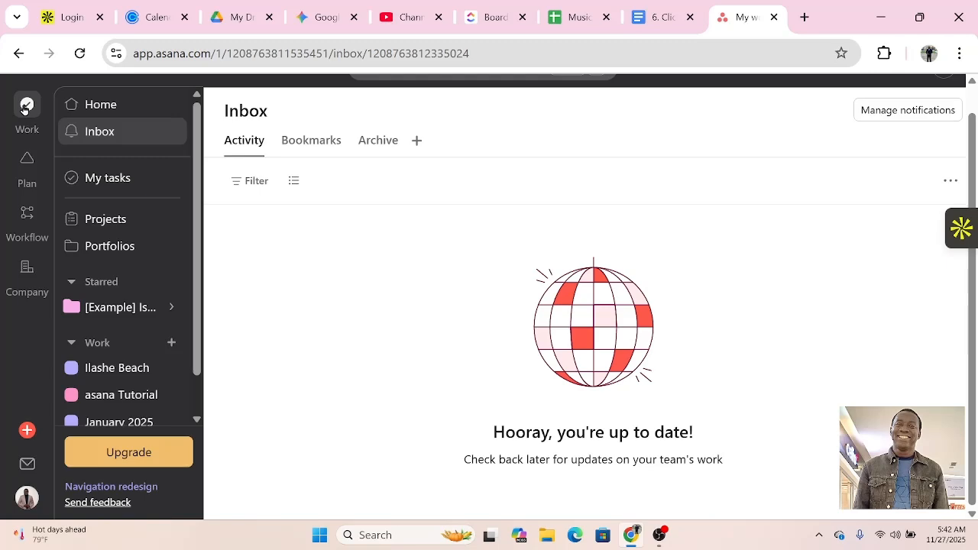
Open the home page and review the upcoming, overdue and completed tasks in the My tasks widget
left_click(101, 105)
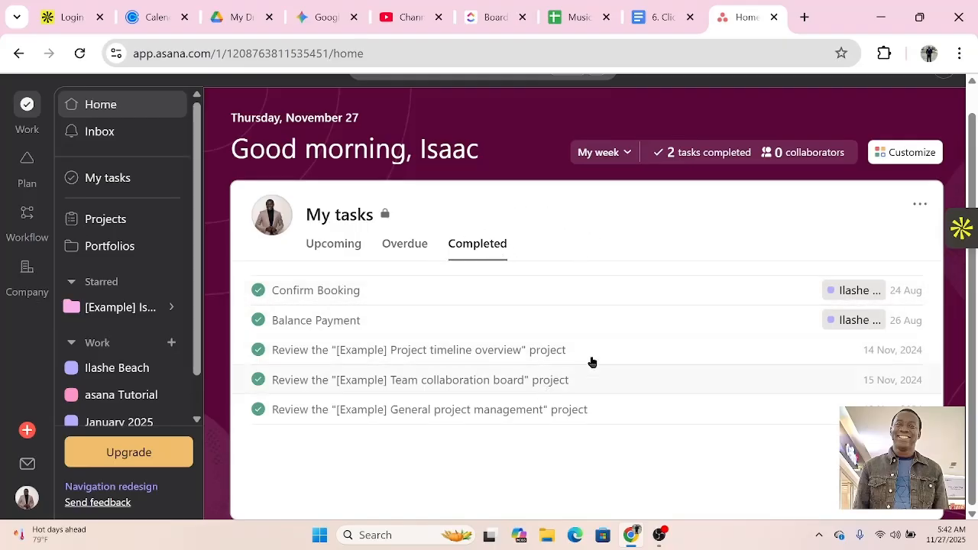
scroll(548, 332, "down", 5)
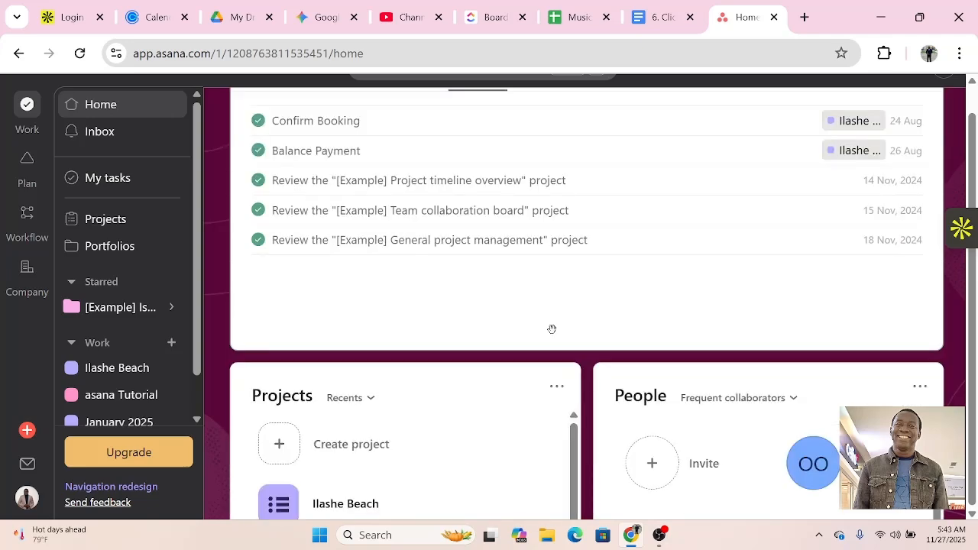
scroll(552, 329, "up", 5)
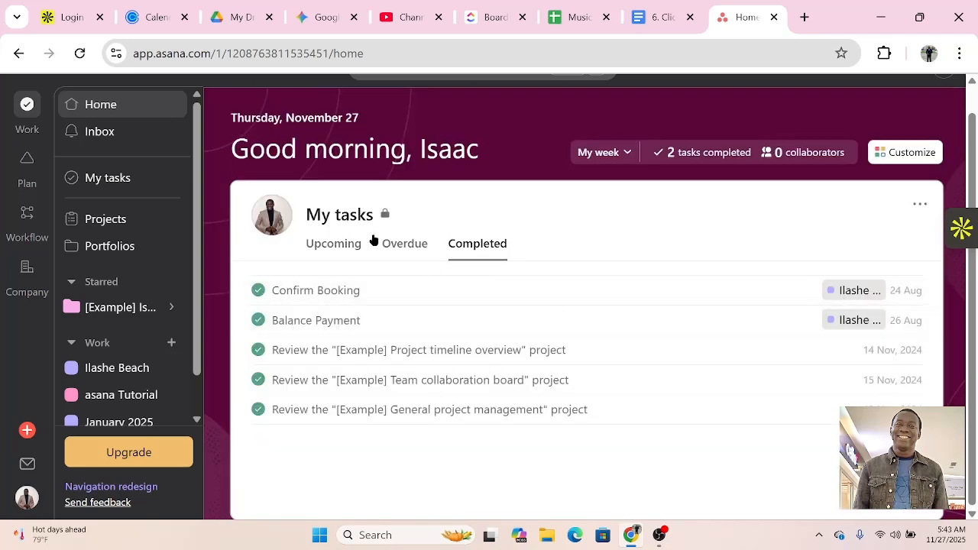
left_click(338, 247)
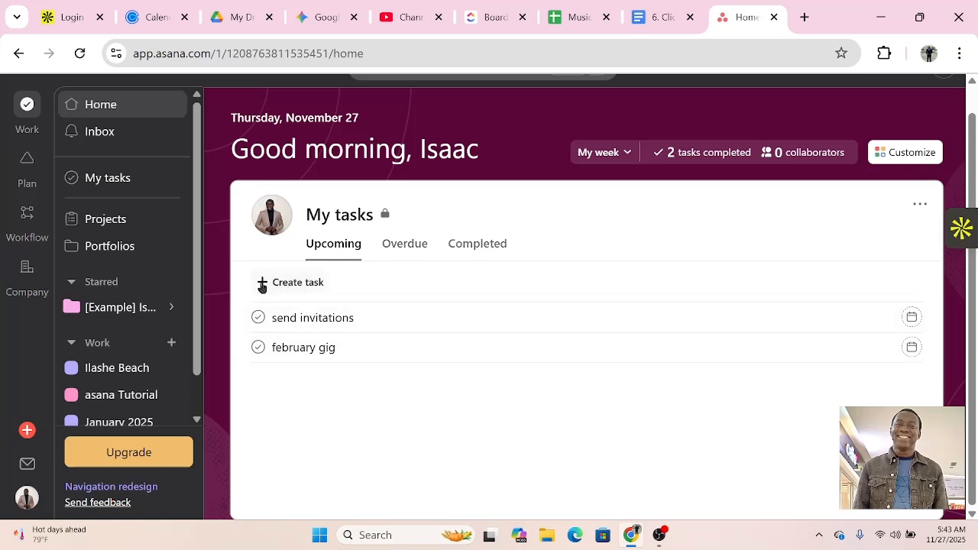
left_click(406, 248)
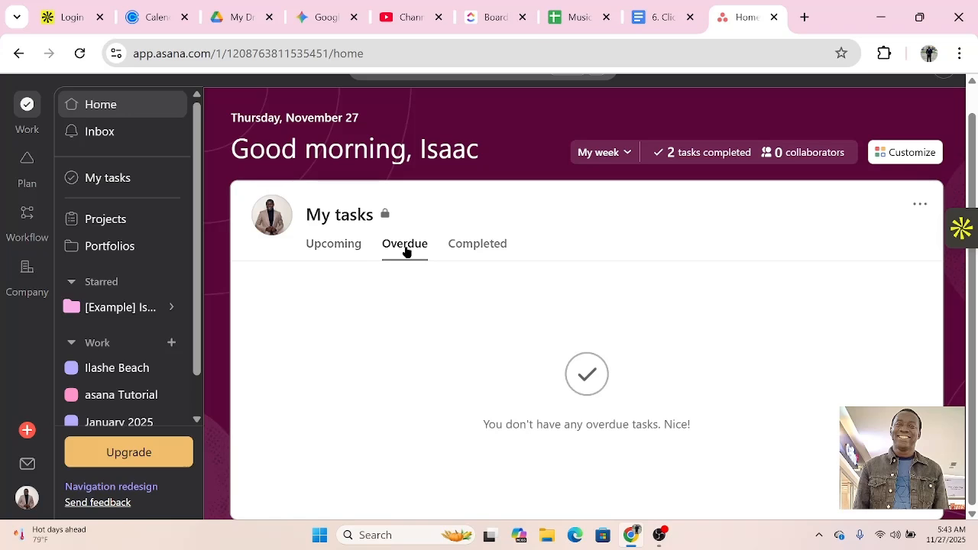
left_click(488, 252)
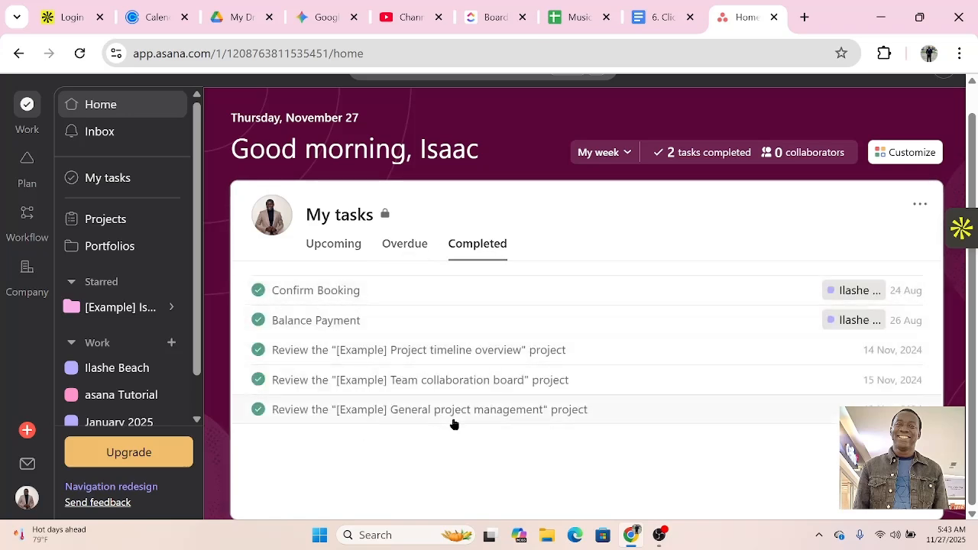
scroll(617, 397, "down", 2)
scroll(613, 396, "up", 2)
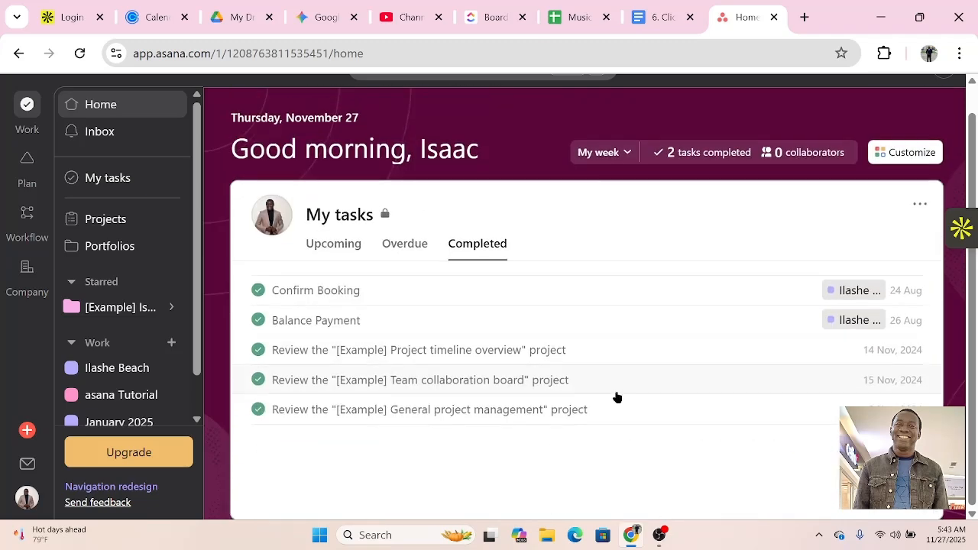
Look over the Projects and People widgets, view the form for inviting people to the workspace, and close it without sending
scroll(547, 336, "down", 5)
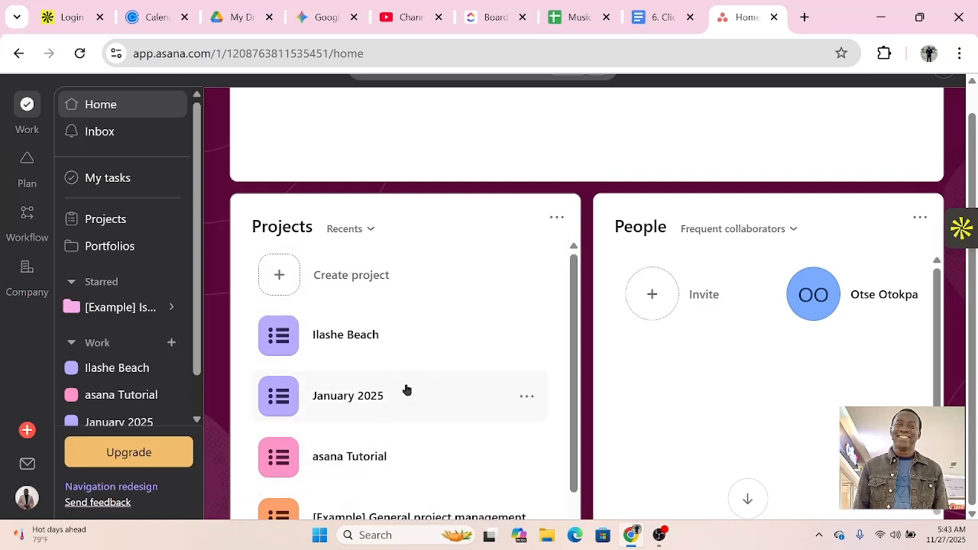
scroll(405, 389, "down", 1)
scroll(399, 389, "up", 1)
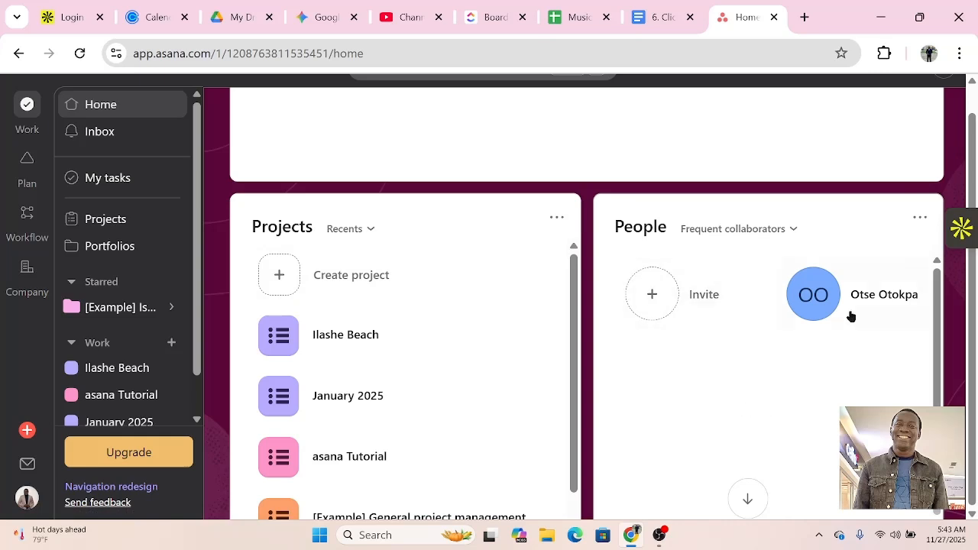
left_click(652, 297)
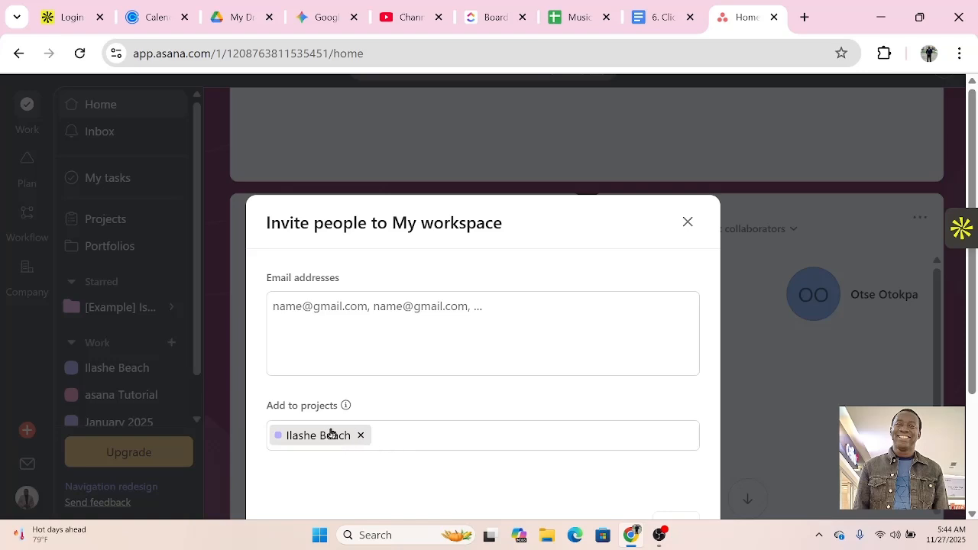
scroll(456, 439, "down", 2)
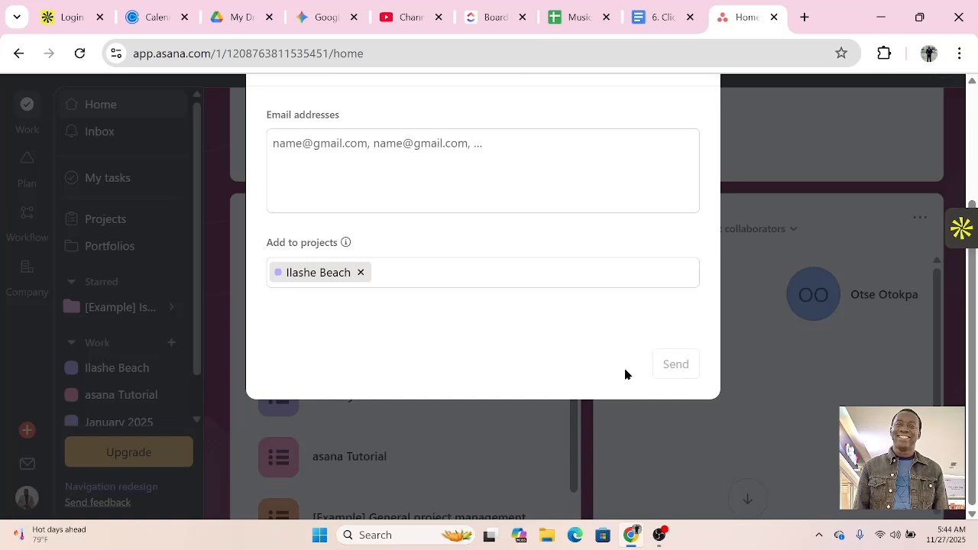
left_click(726, 391)
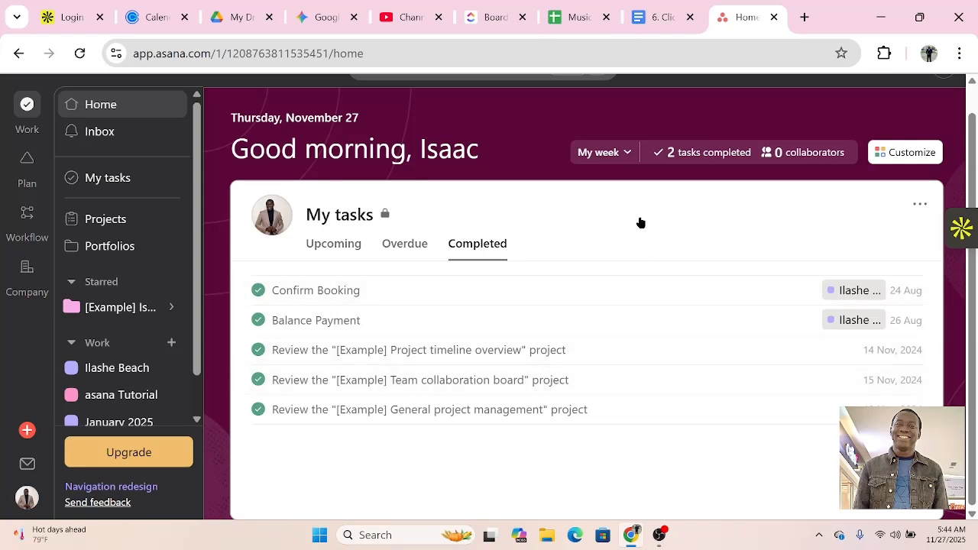
View the weekly and monthly period options of the home summary and look over the home widgets
left_click(626, 155)
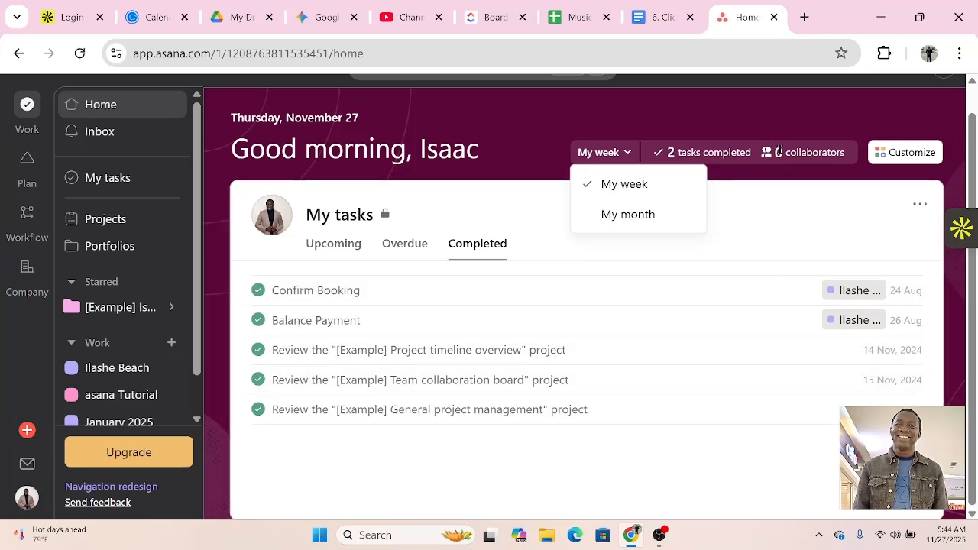
scroll(679, 315, "down", 5)
scroll(678, 314, "up", 5)
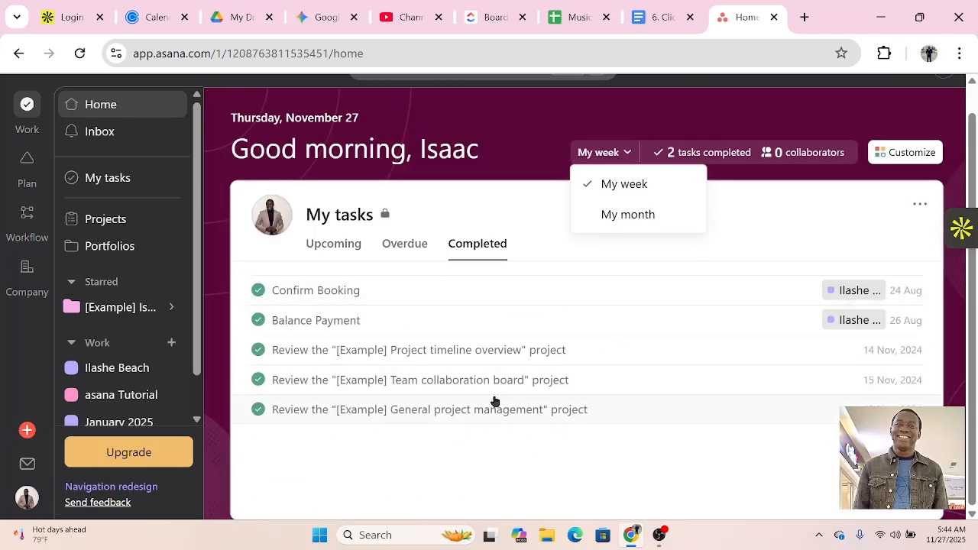
scroll(481, 382, "down", 1)
scroll(469, 356, "down", 4)
scroll(476, 378, "up", 5)
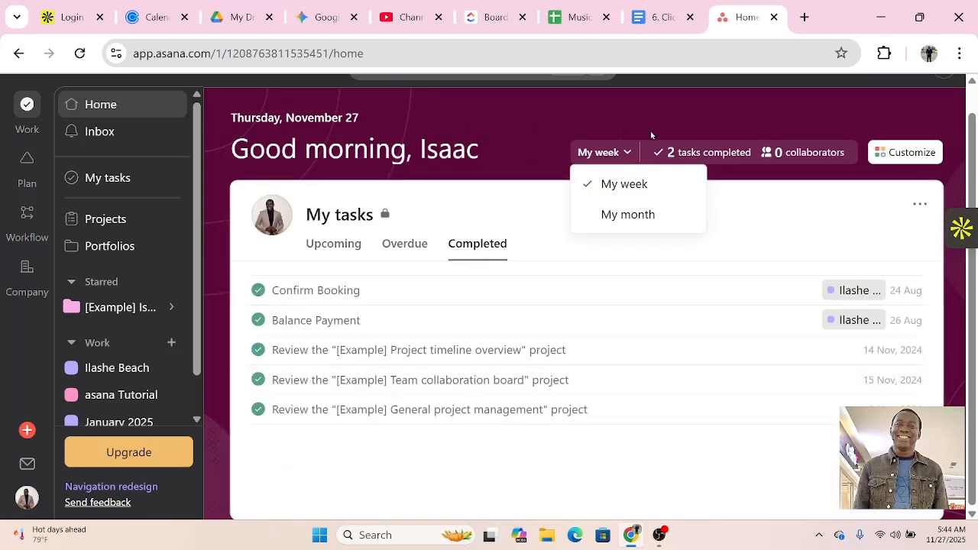
Try the light grey and purple backgrounds in the home customization settings and restore the dark burgundy one
left_click(908, 152)
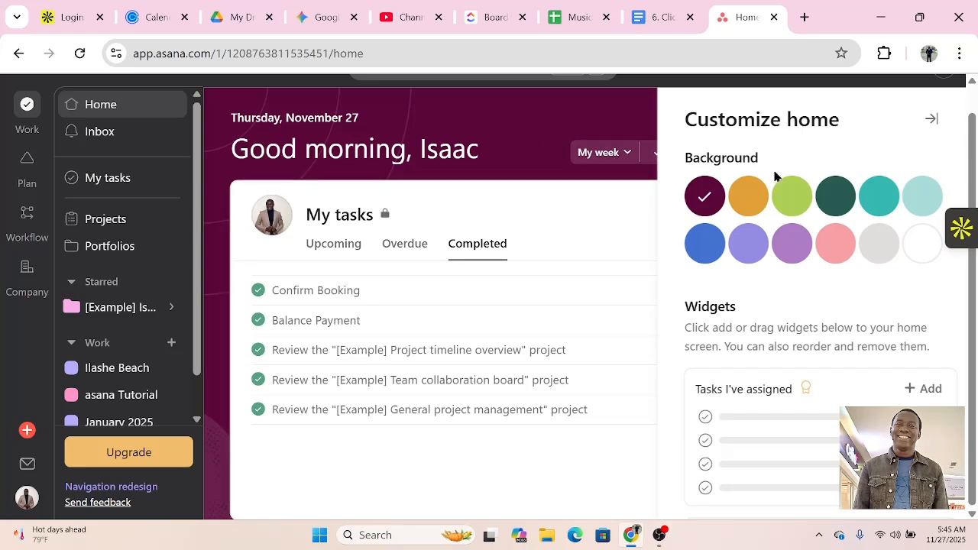
left_click(876, 250)
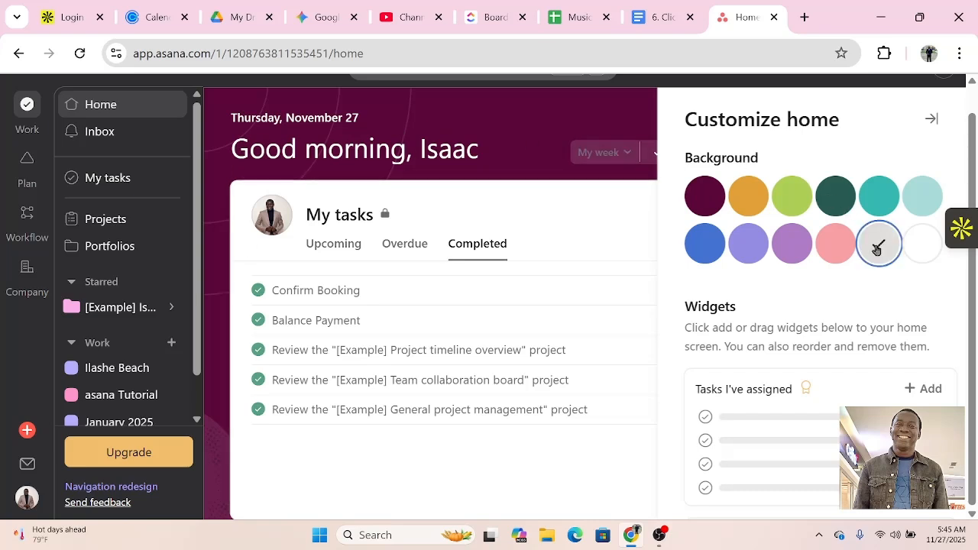
left_click(792, 247)
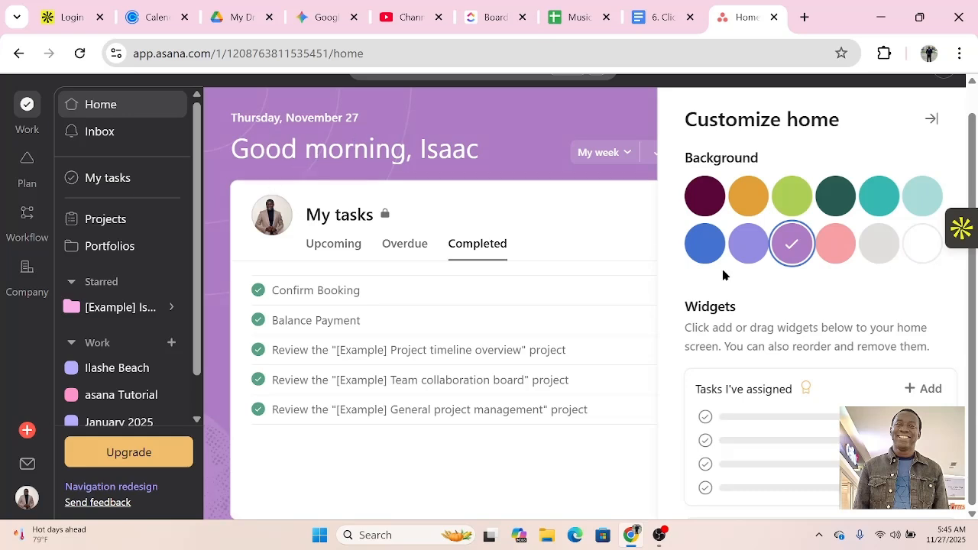
left_click(702, 196)
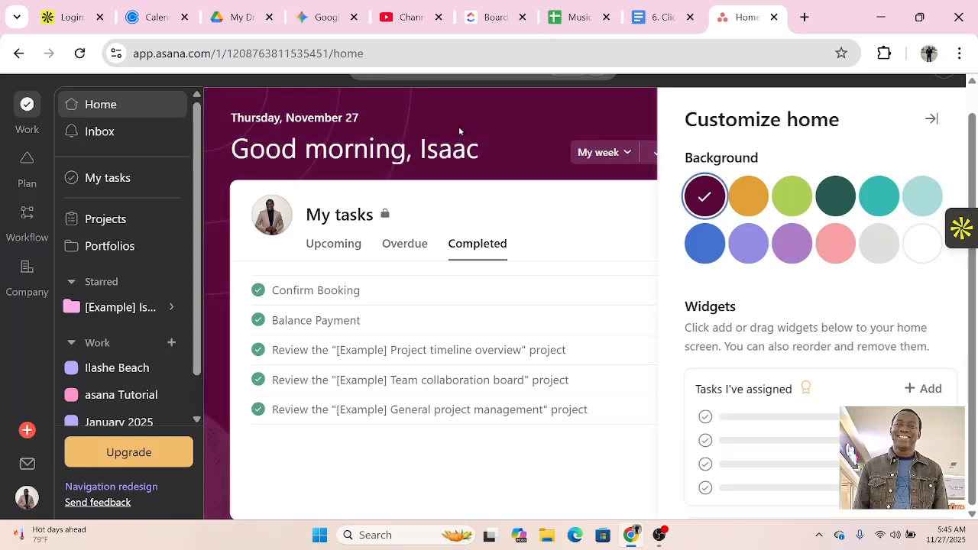
Examine the widgets that can be added to the home page, from Tasks I've assigned through Comments mentioning me
scroll(821, 407, "down", 2)
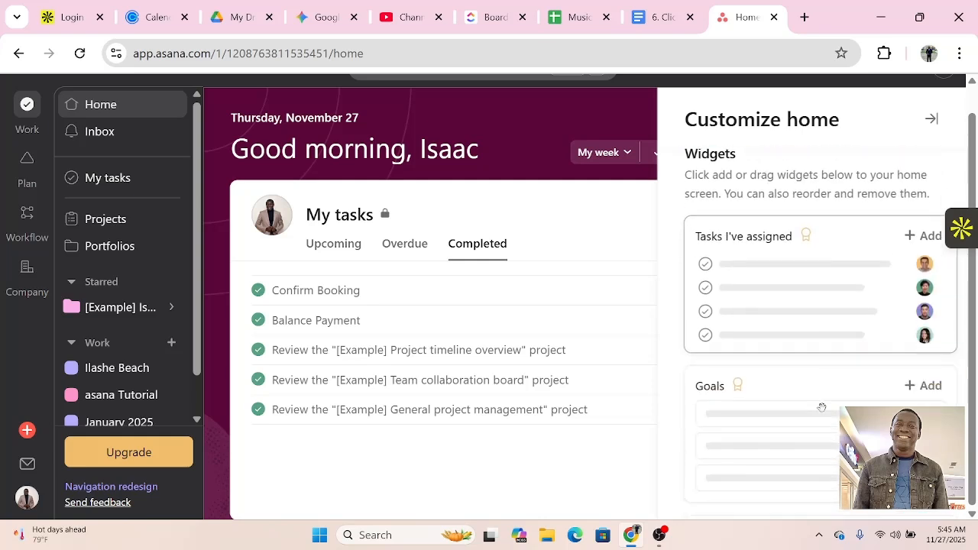
scroll(821, 407, "down", 1)
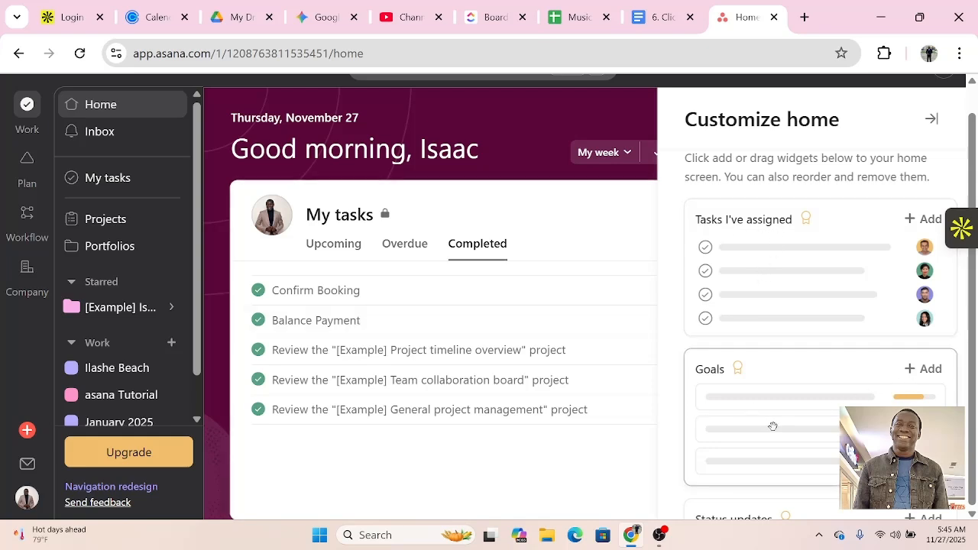
scroll(773, 427, "down", 1)
scroll(755, 316, "down", 2)
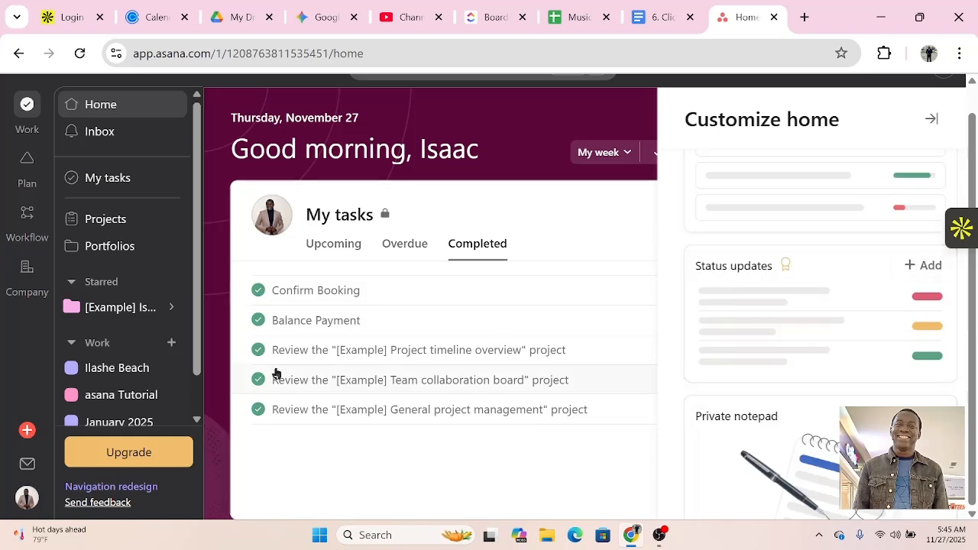
scroll(764, 319, "down", 1)
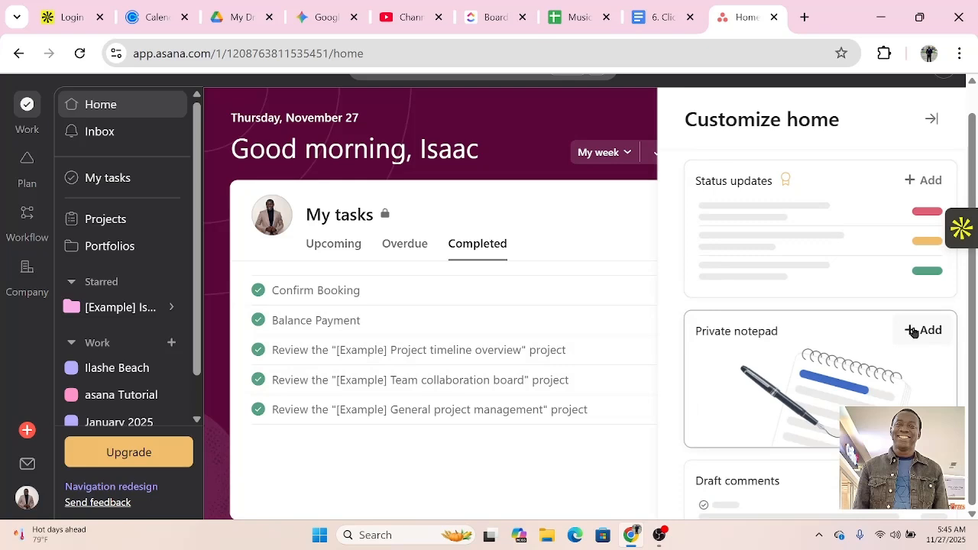
scroll(913, 331, "down", 2)
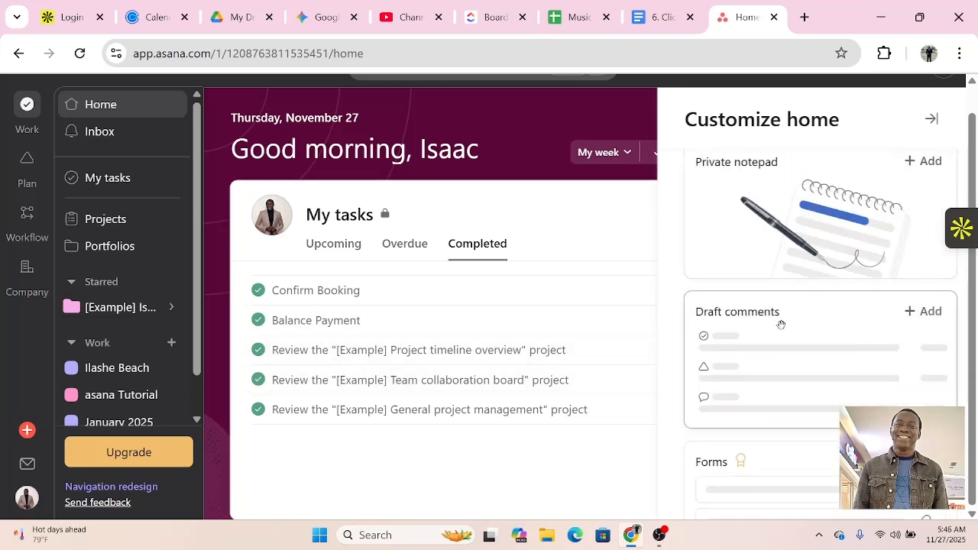
scroll(753, 357, "down", 2)
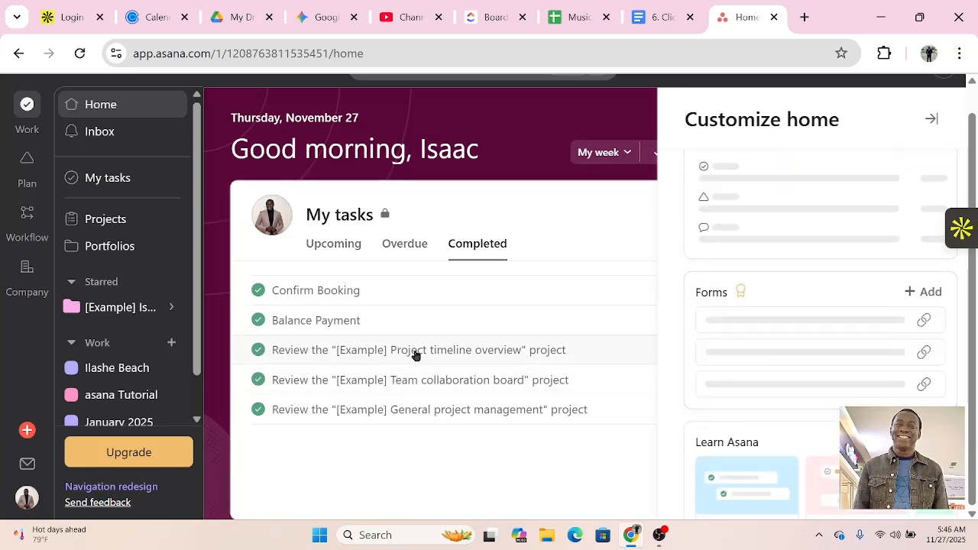
scroll(800, 354, "down", 2)
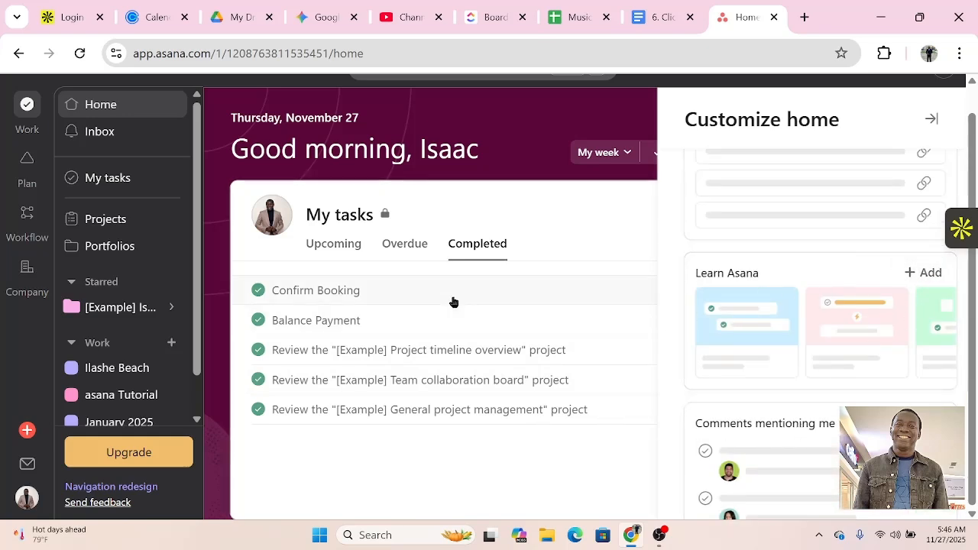
scroll(408, 290, "down", 3)
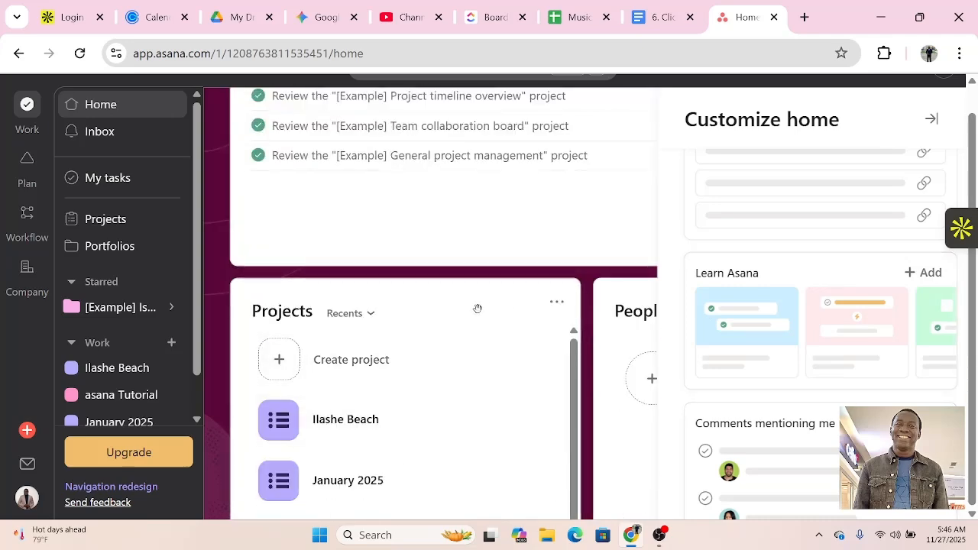
scroll(476, 310, "down", 2)
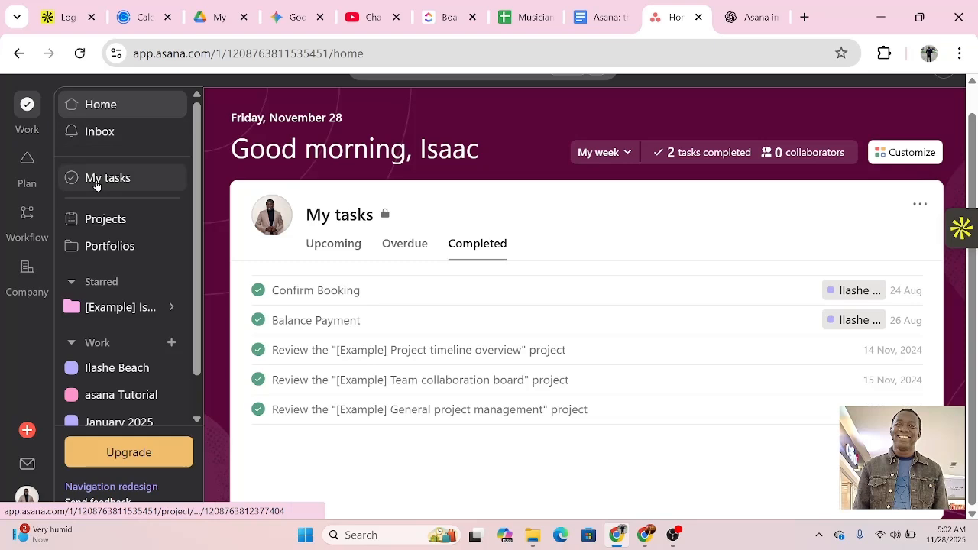
Open the "send invitations" task from My tasks and review its details, subtask option and comments
left_click(96, 181)
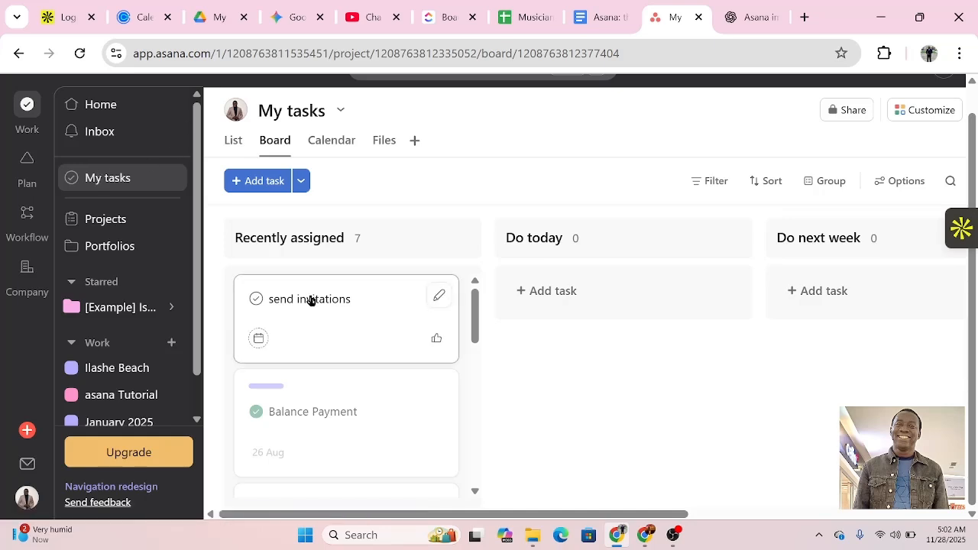
left_click(310, 300)
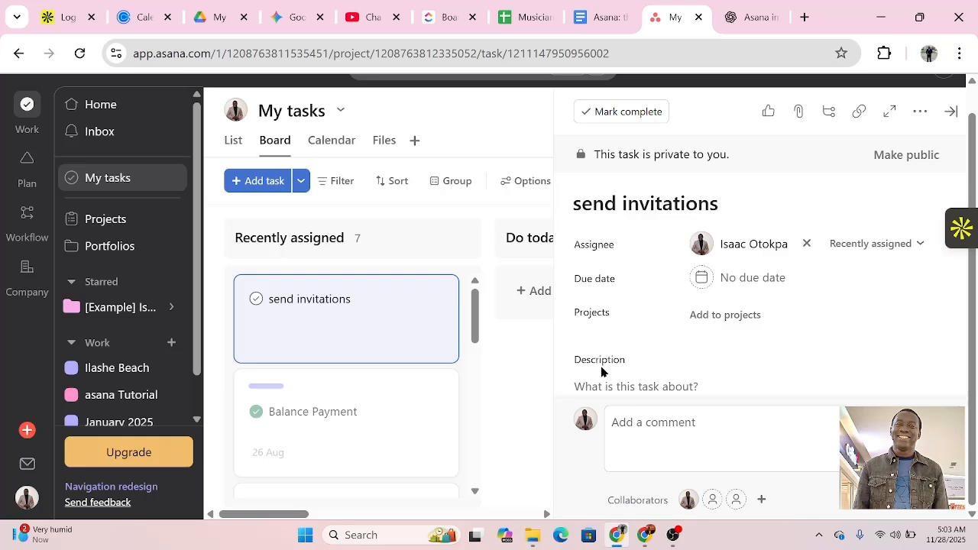
scroll(611, 378, "down", 5)
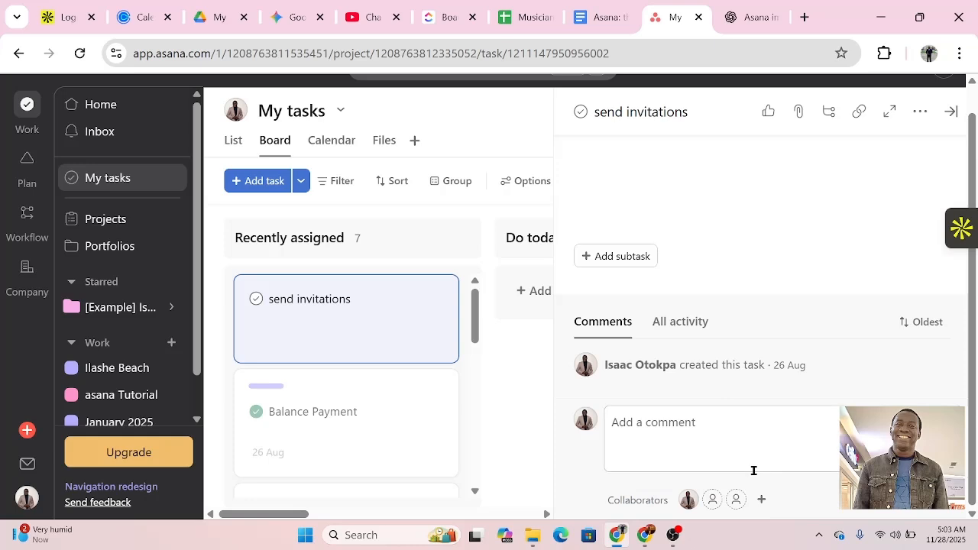
scroll(726, 410, "up", 1)
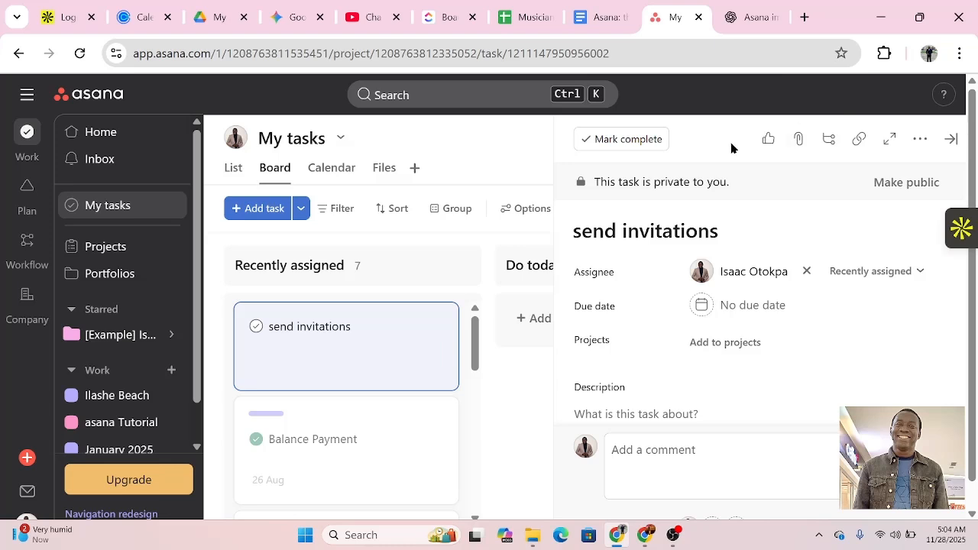
View the file attachment sources for the "send invitations" task, close them without attaching anything, and look over the task details
left_click(799, 140)
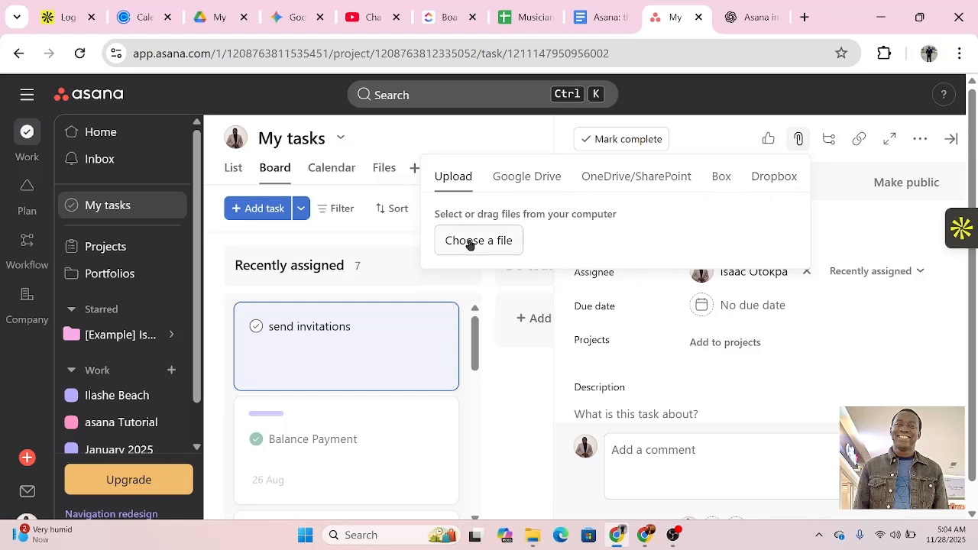
left_click(876, 350)
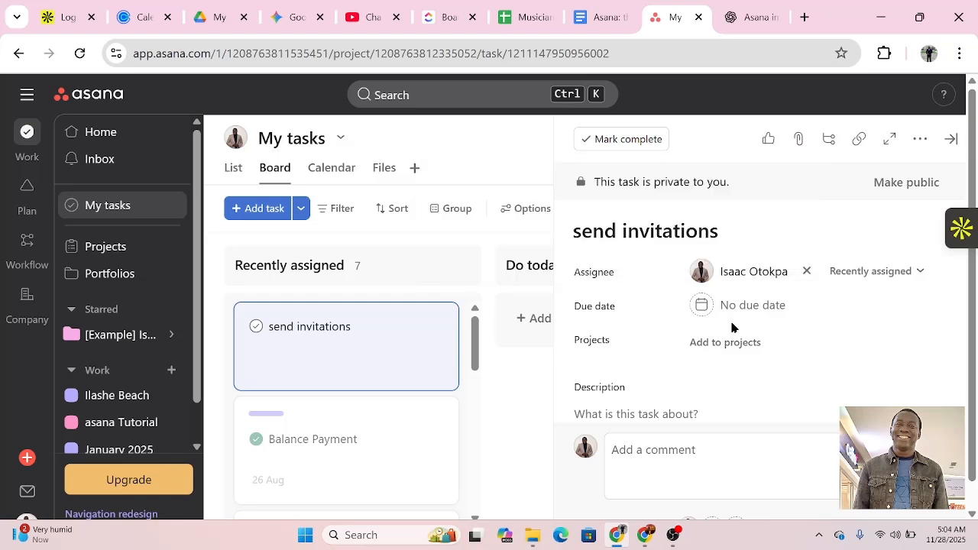
scroll(677, 413, "down", 5)
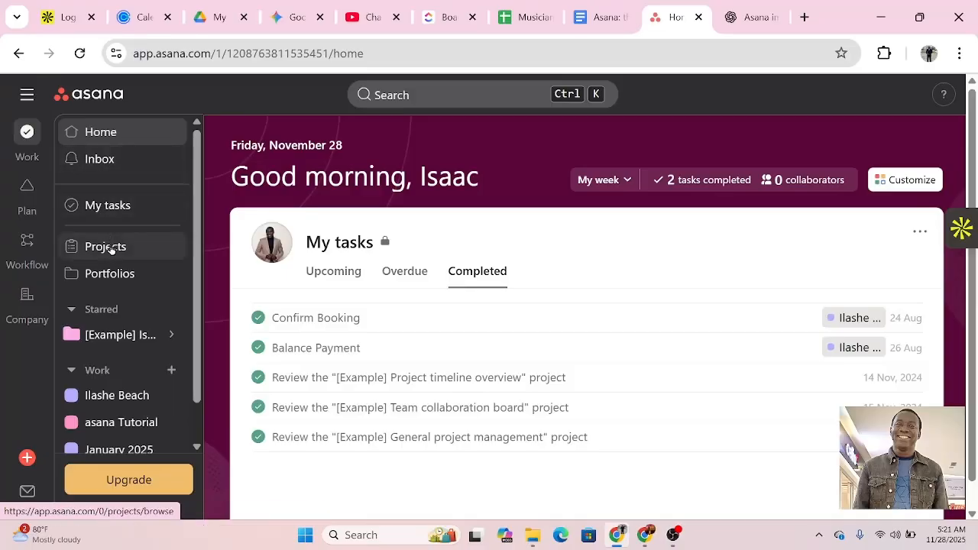
Start creating a project from the Projects page and examine the workflow templates offered for all teams, down to the meeting agendas
left_click(109, 249)
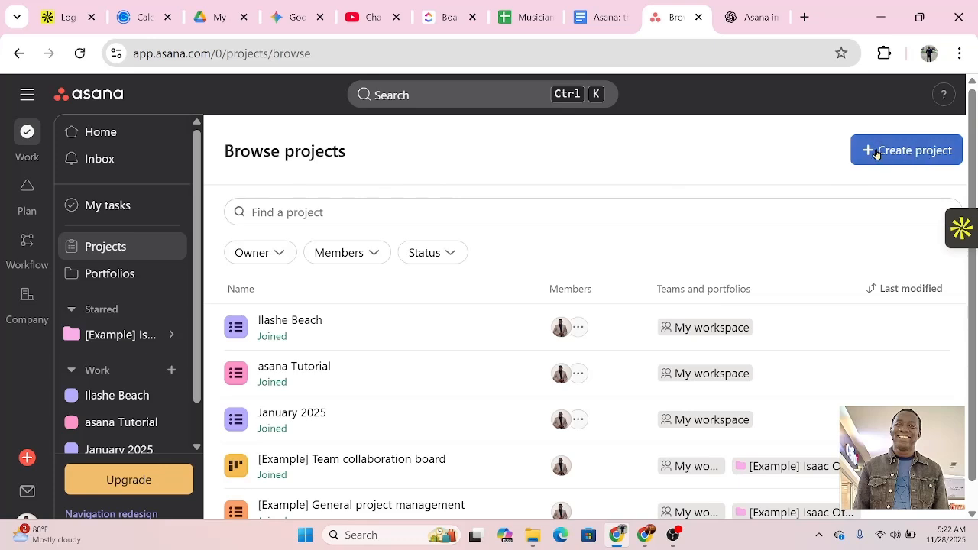
left_click(924, 151)
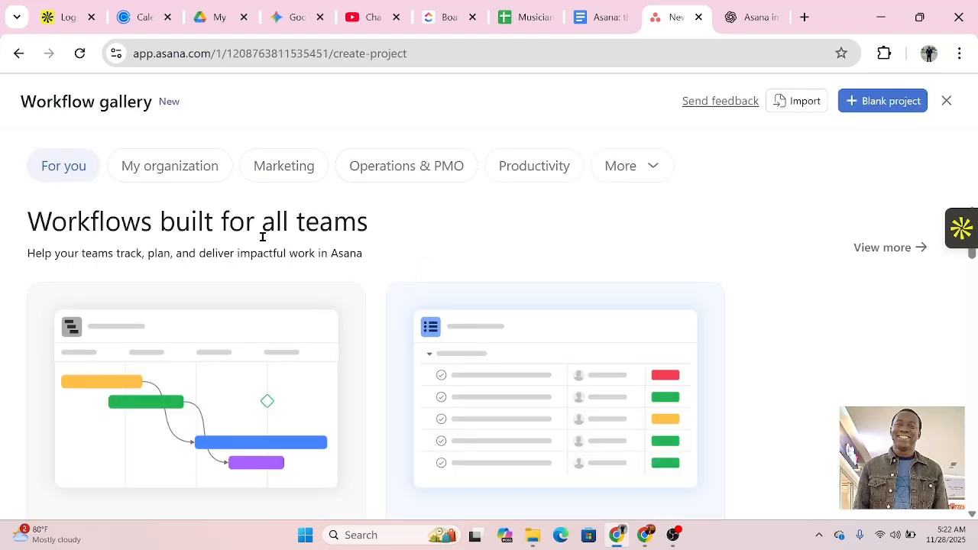
scroll(181, 328, "down", 2)
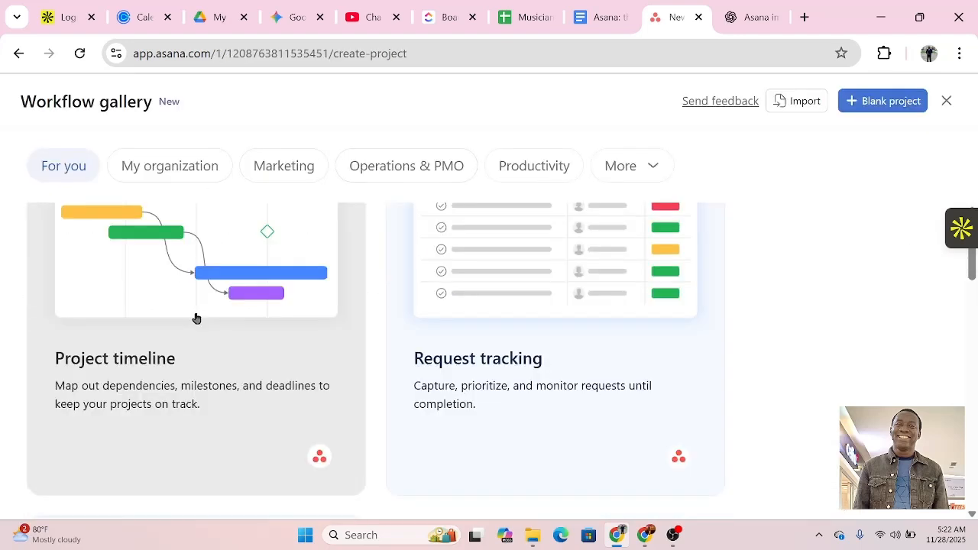
scroll(194, 316, "up", 2)
scroll(195, 318, "down", 2)
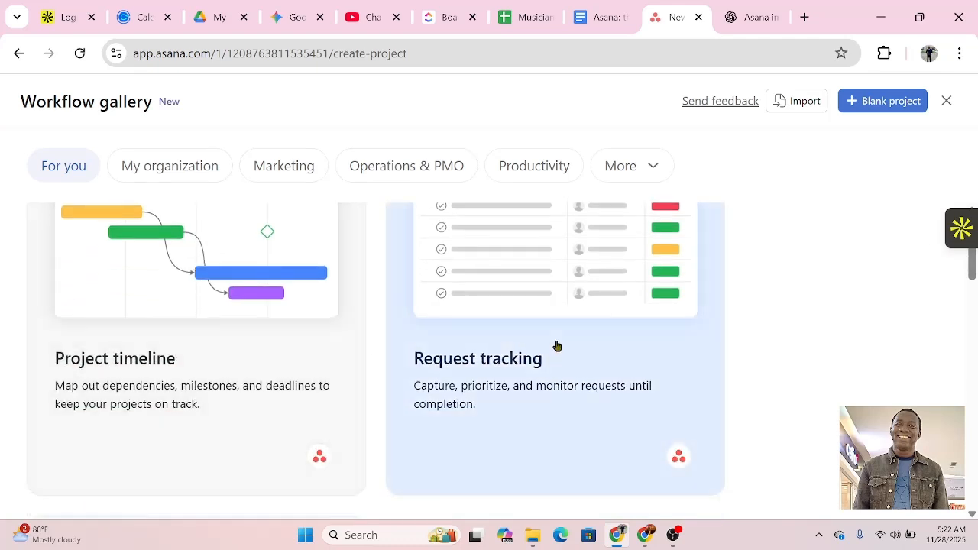
scroll(538, 350, "down", 4)
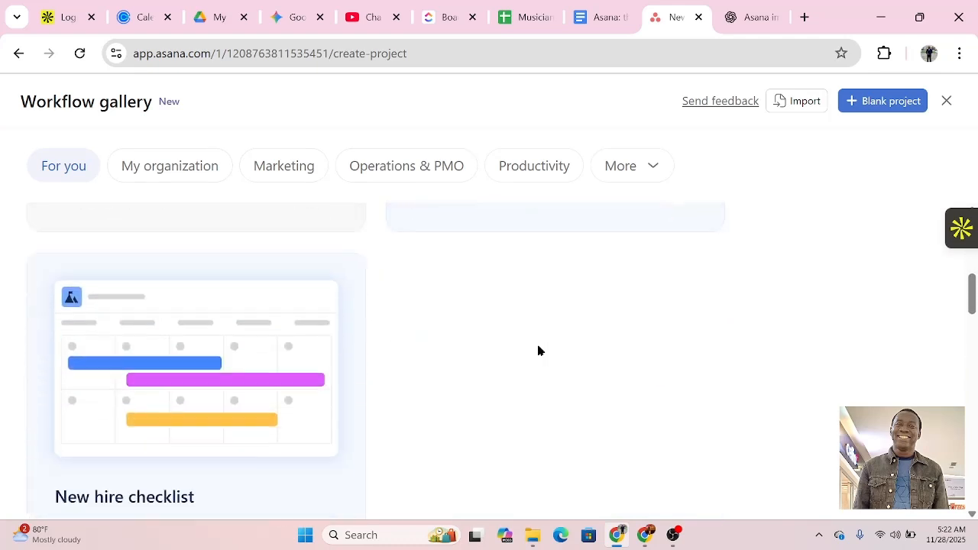
scroll(240, 375, "down", 5)
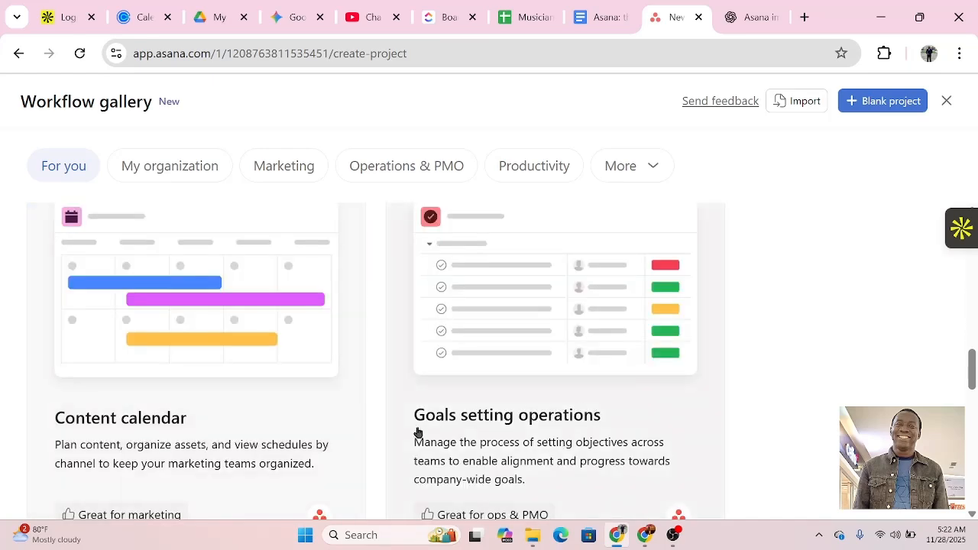
scroll(588, 426, "down", 2)
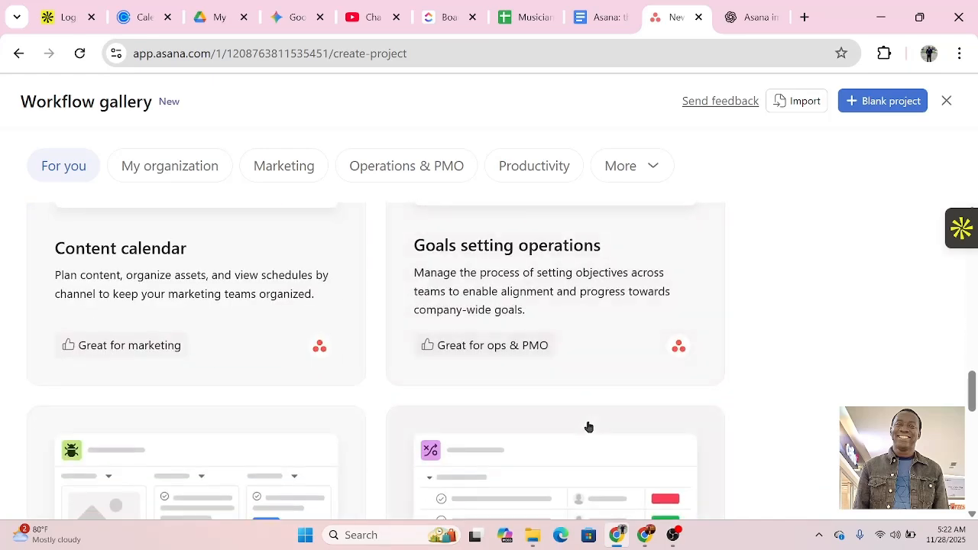
scroll(466, 402, "down", 3)
scroll(493, 351, "down", 4)
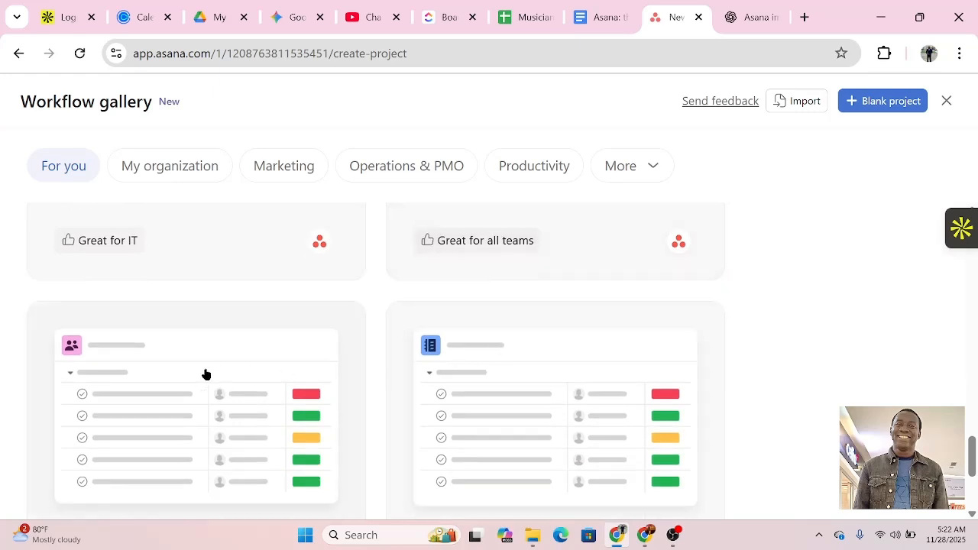
scroll(499, 393, "down", 3)
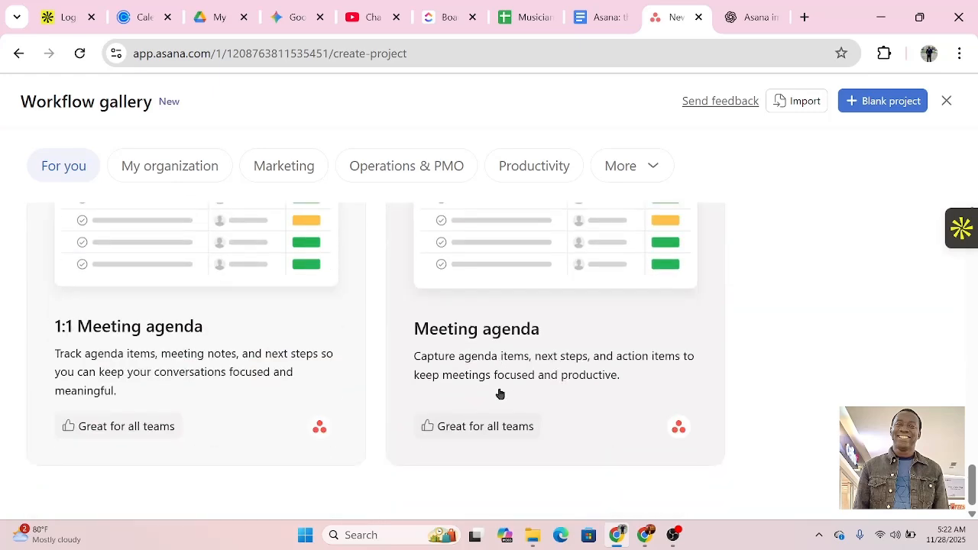
scroll(500, 394, "up", 10)
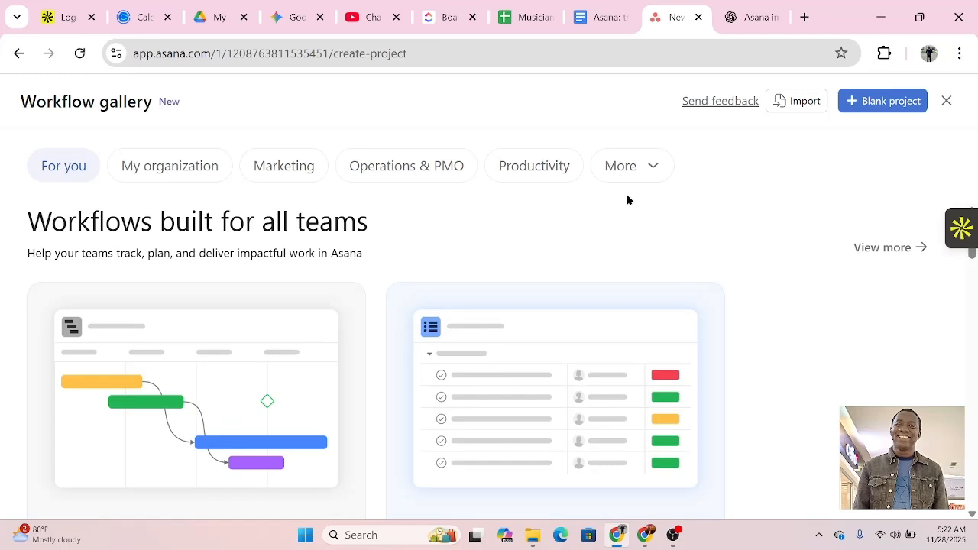
Create a blank project named BsndEnRoute Gigs in My workspace with the Overview, List, Timeline, Dashboard, Gantt and Workload views
left_click(890, 101)
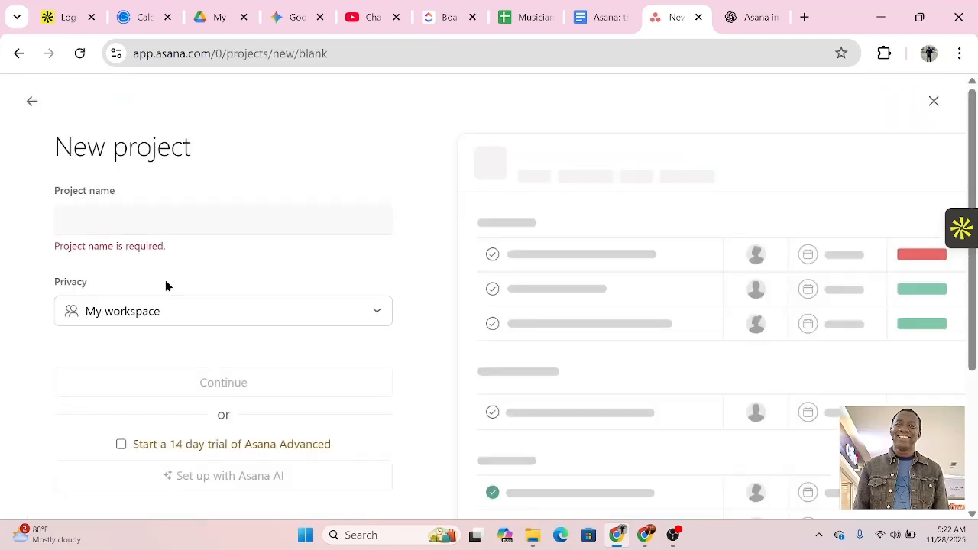
left_click(130, 225)
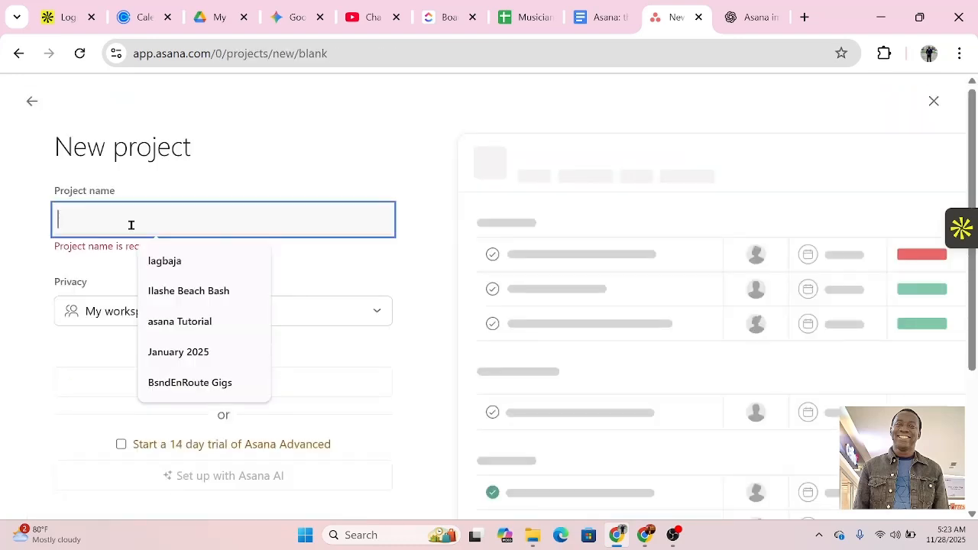
left_click(218, 382)
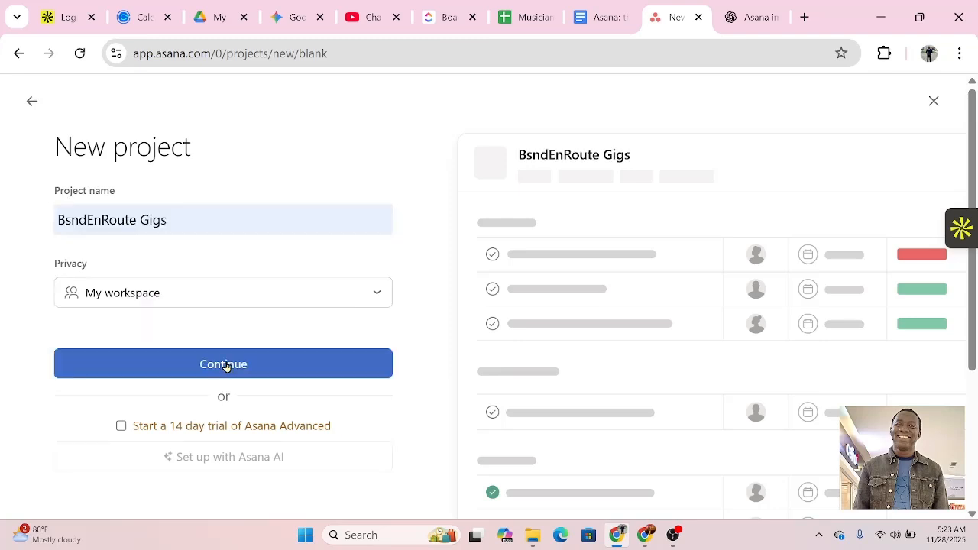
left_click(225, 364)
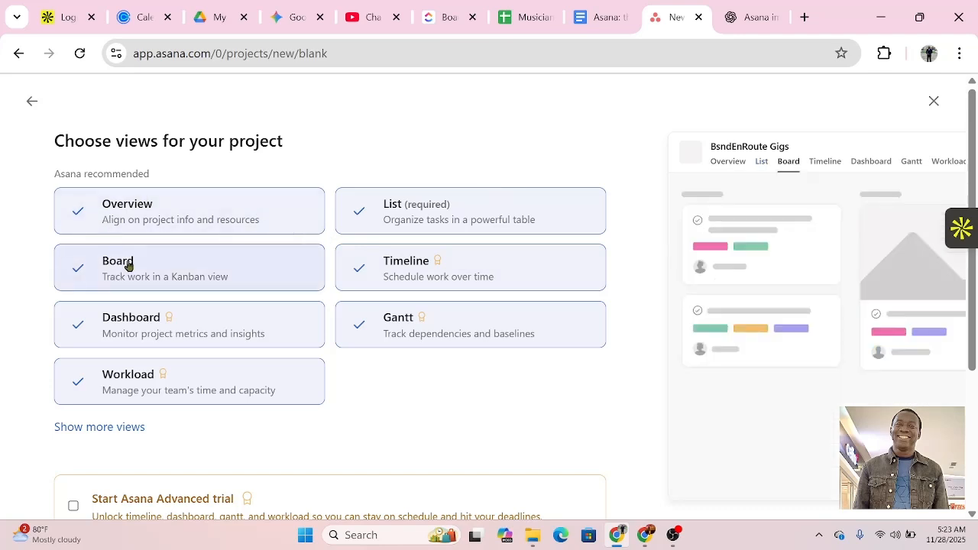
scroll(128, 265, "down", 3)
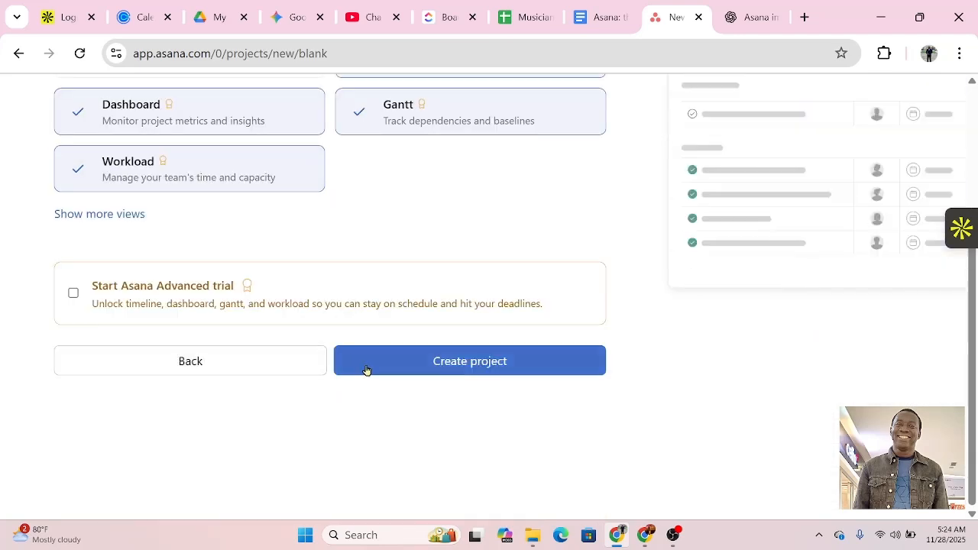
left_click(479, 362)
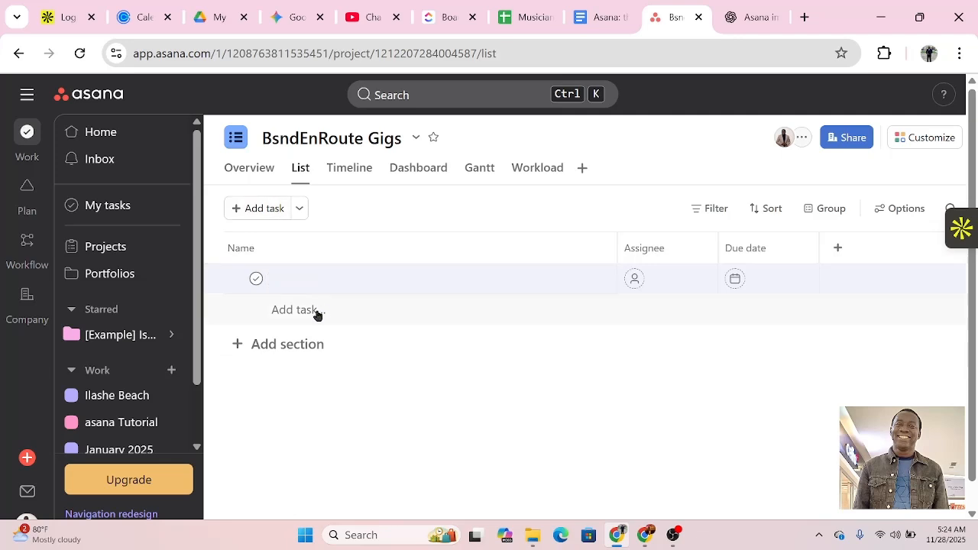
Add the task "Performance for Q Band" and assign it by inviting a teammate's e-mail address to the task and project
type("Performance for Q Band")
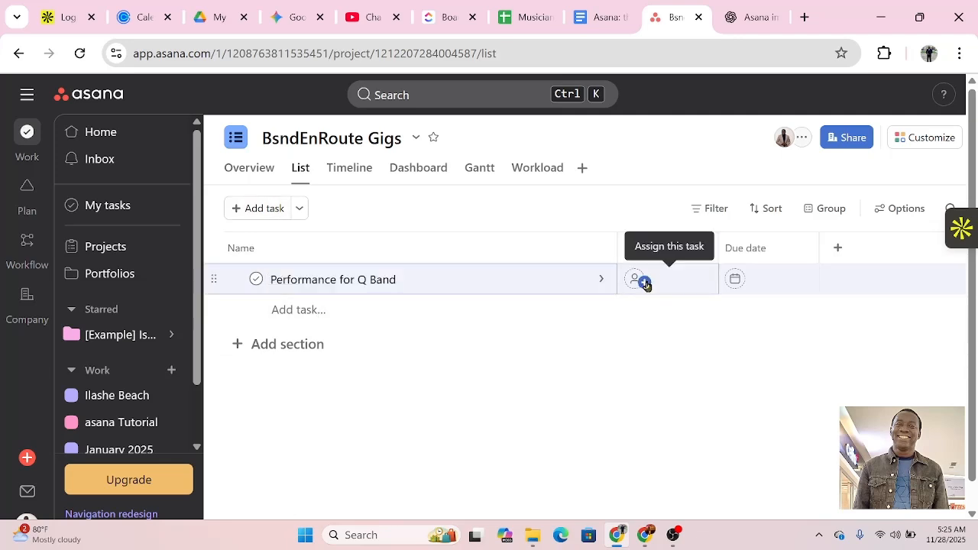
left_click(644, 281)
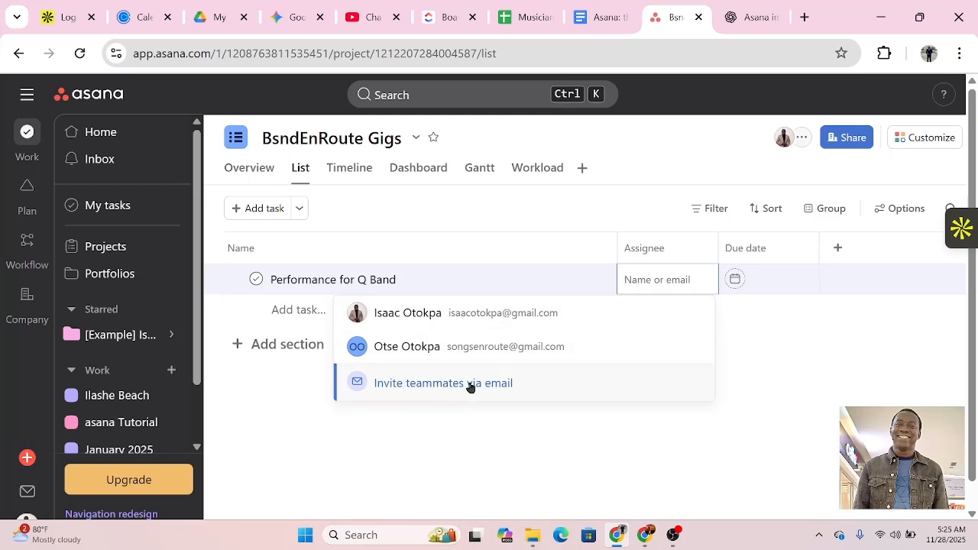
left_click(437, 383)
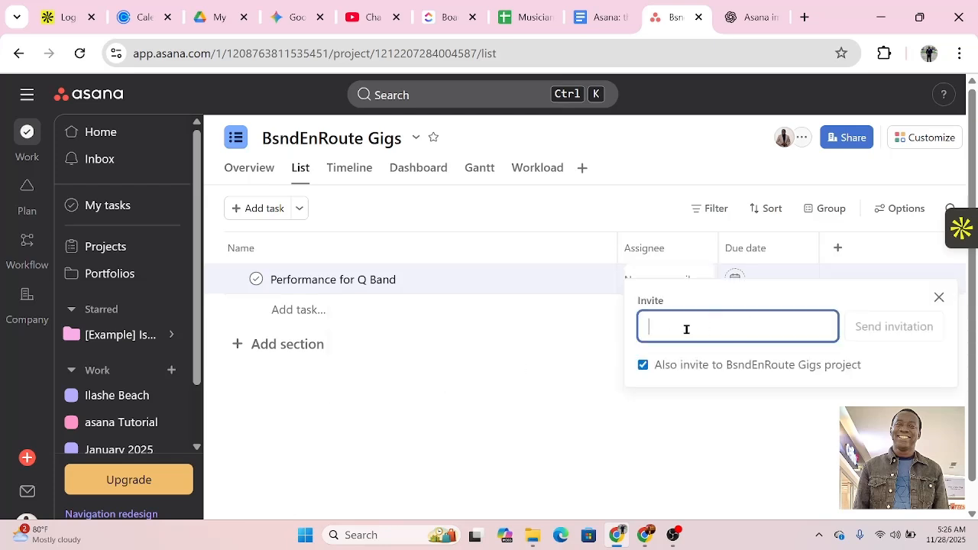
key("ctrl+v")
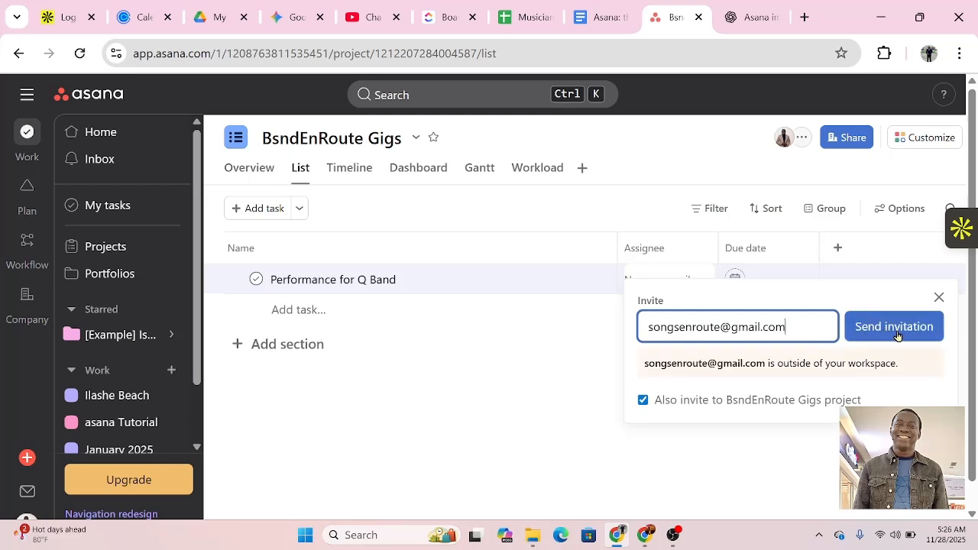
left_click(896, 327)
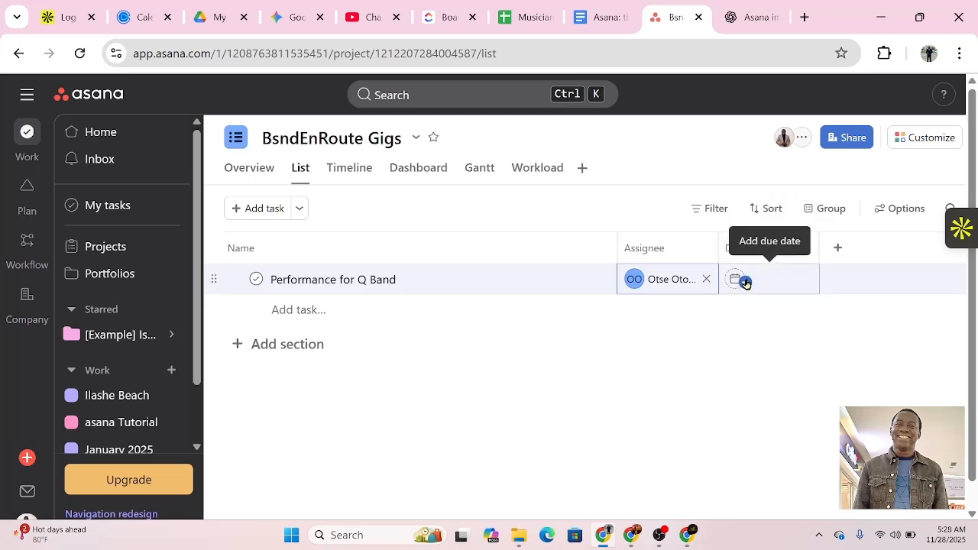
Set the due date of the "Performance for Q Band" task to 19 December 2025
left_click(746, 282)
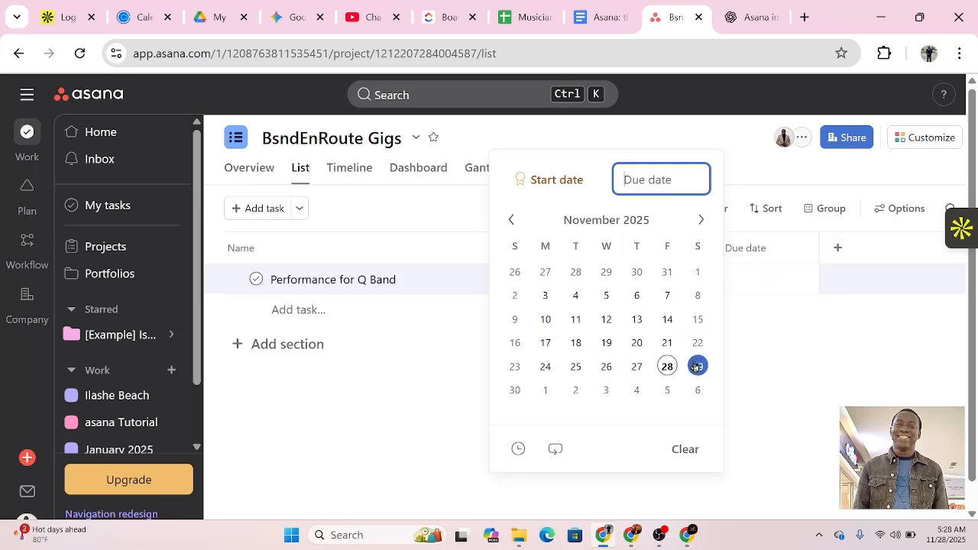
scroll(692, 383, "down", 1)
left_click(667, 320)
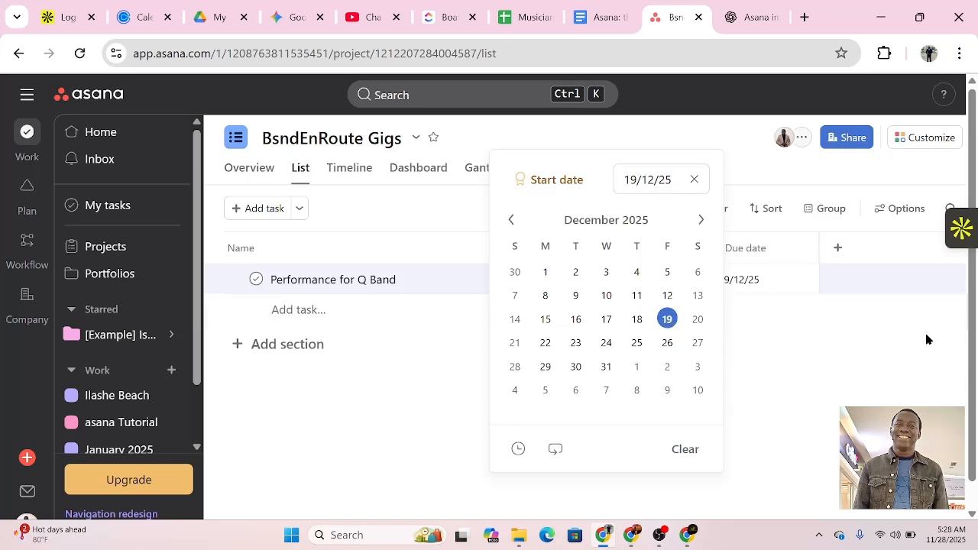
scroll(926, 339, "down", 1)
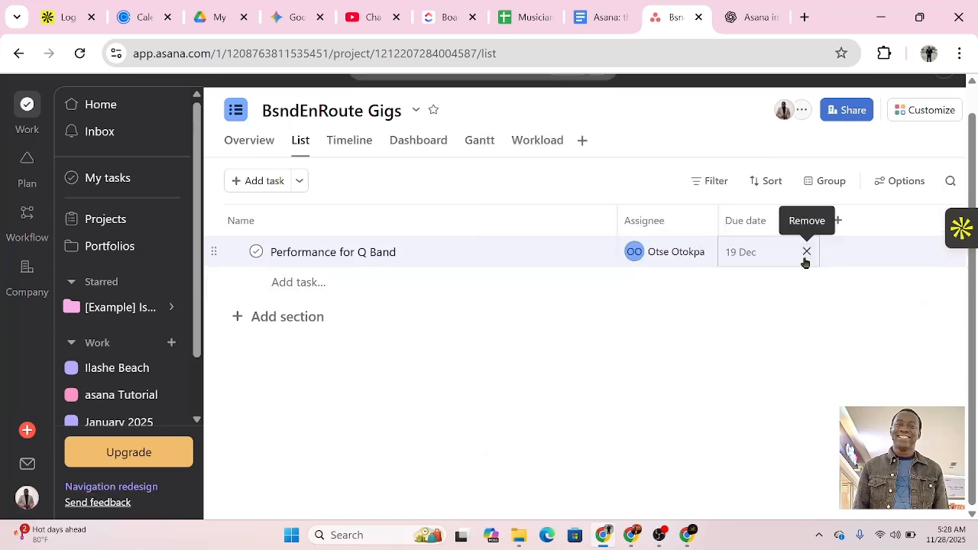
Add the Priority field to the project list and look over the other custom field types
left_click(838, 221)
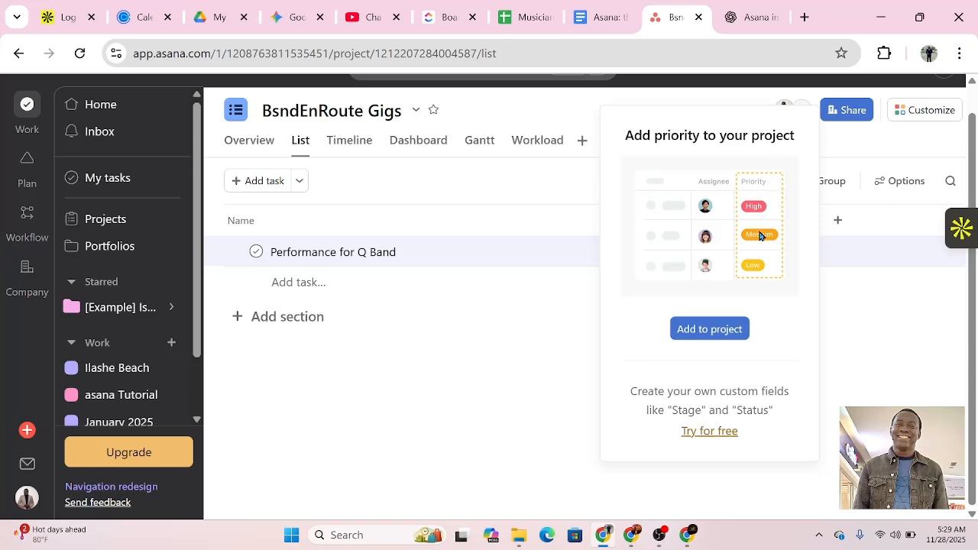
left_click(710, 330)
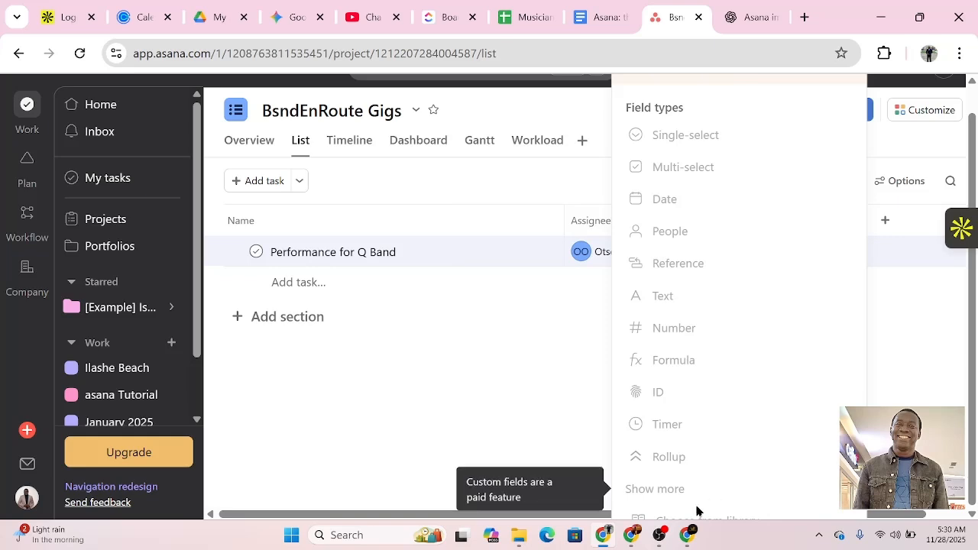
left_click(917, 356)
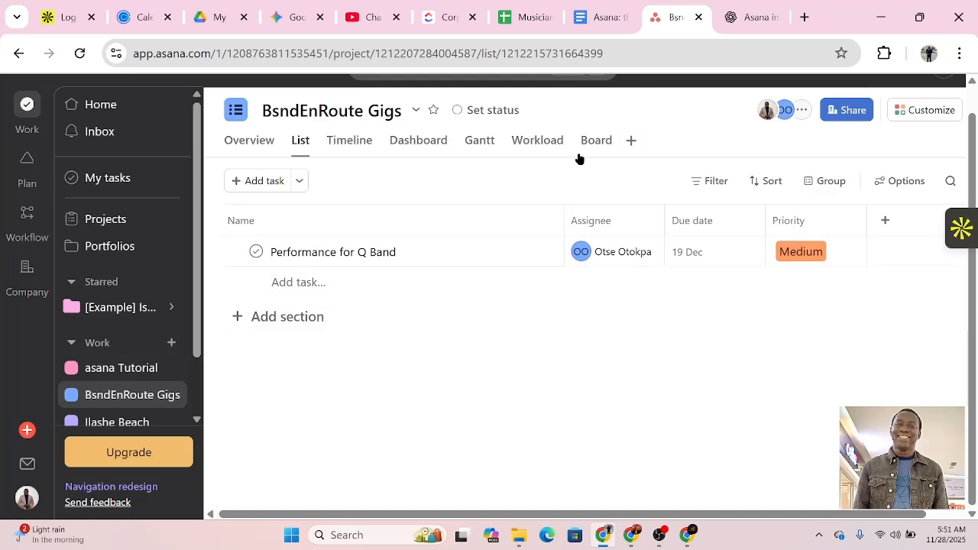
Review the view types that can be added to the project and look through the stage columns of its Board view
left_click(631, 141)
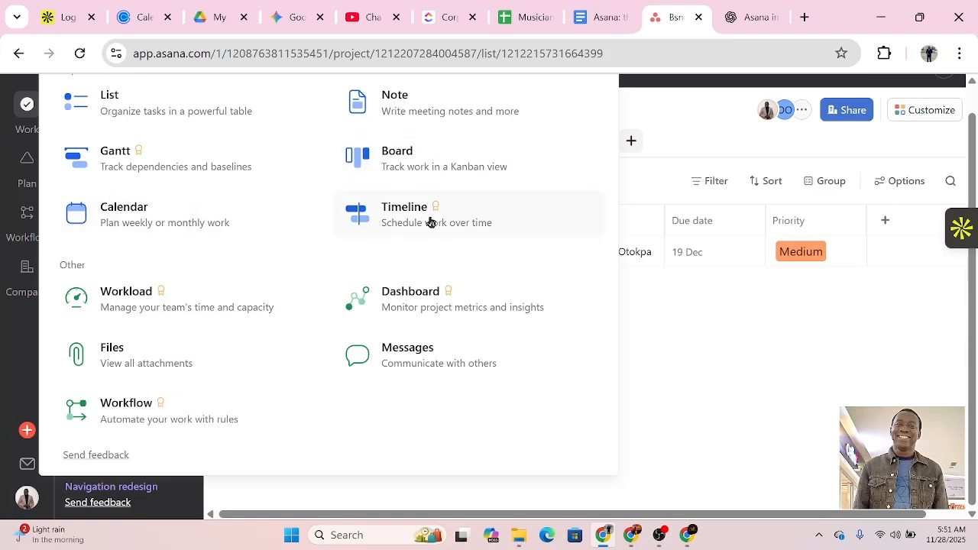
left_click(695, 355)
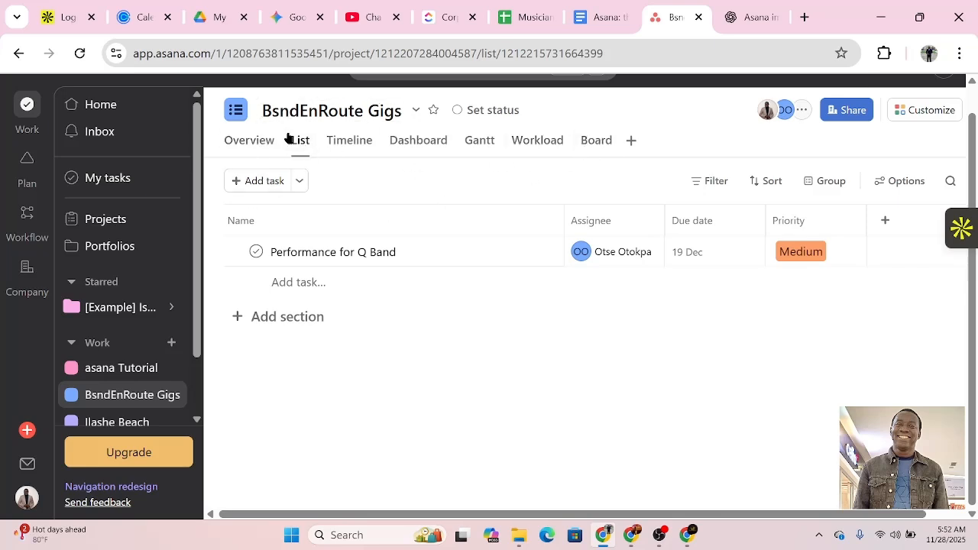
left_click(596, 141)
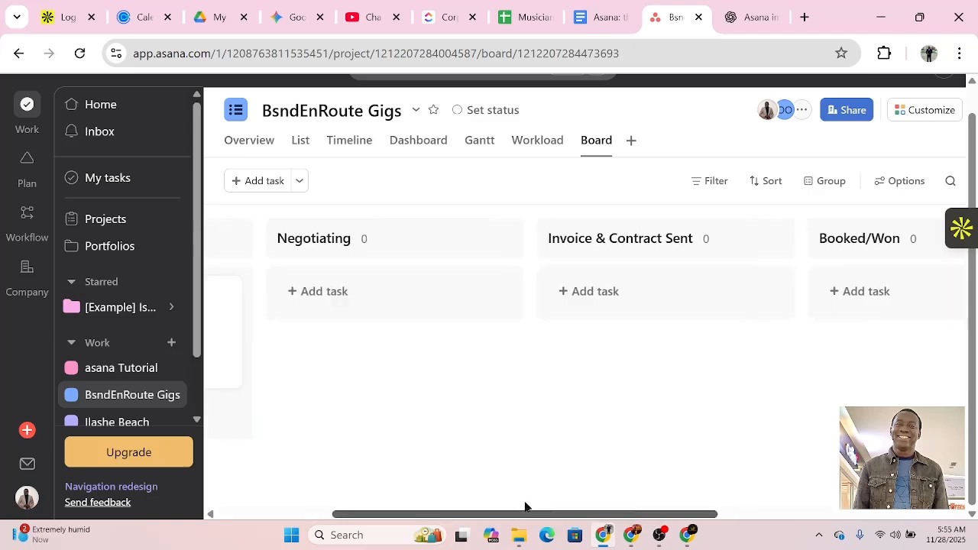
left_click_drag(526, 506, 515, 505)
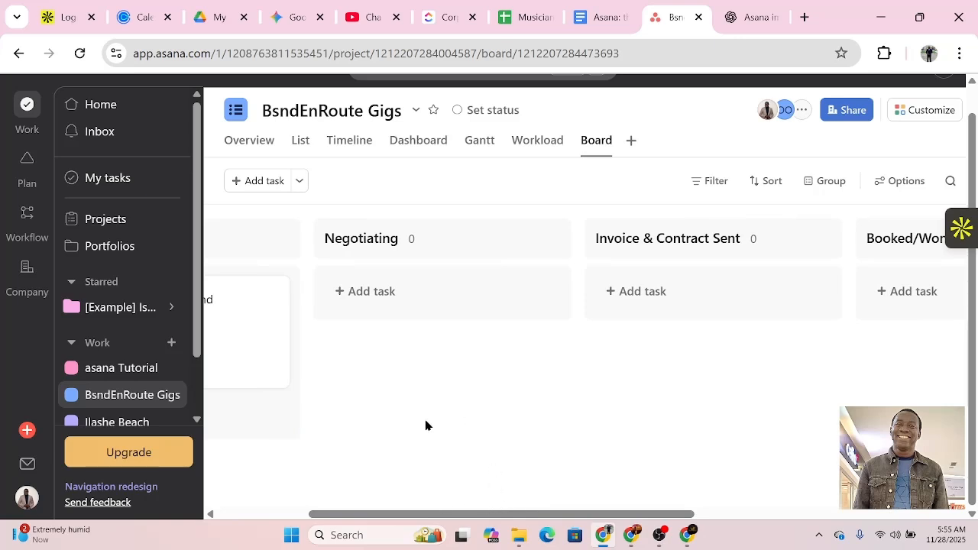
left_click_drag(502, 507, 413, 507)
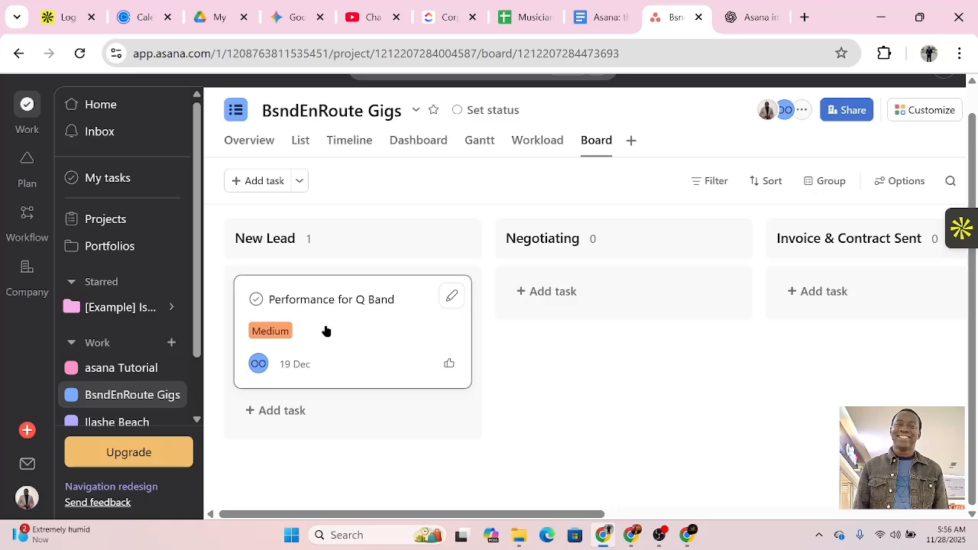
Move the "Performance for Q Band" card from New Lead to Negotiating on the board and open its task details
left_click_drag(327, 330, 570, 308)
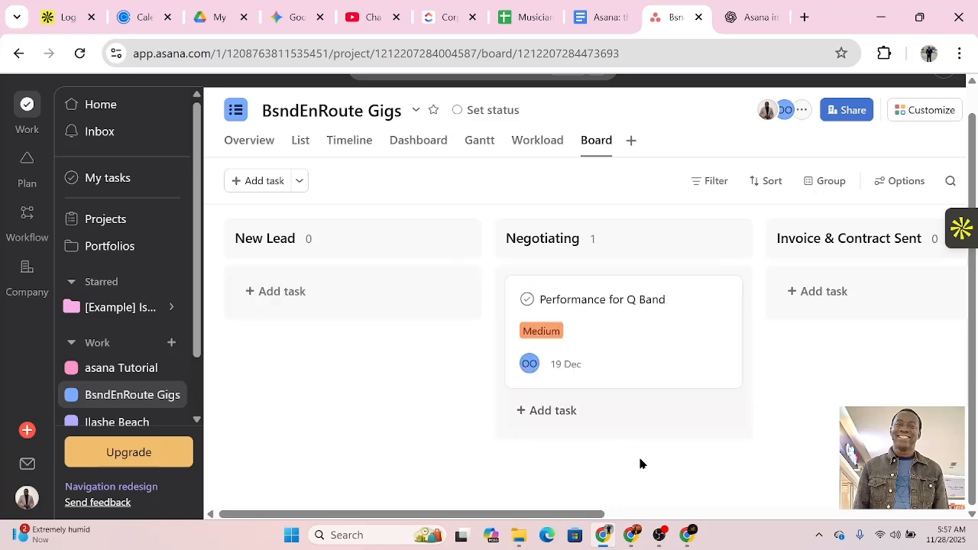
left_click_drag(491, 515, 630, 517)
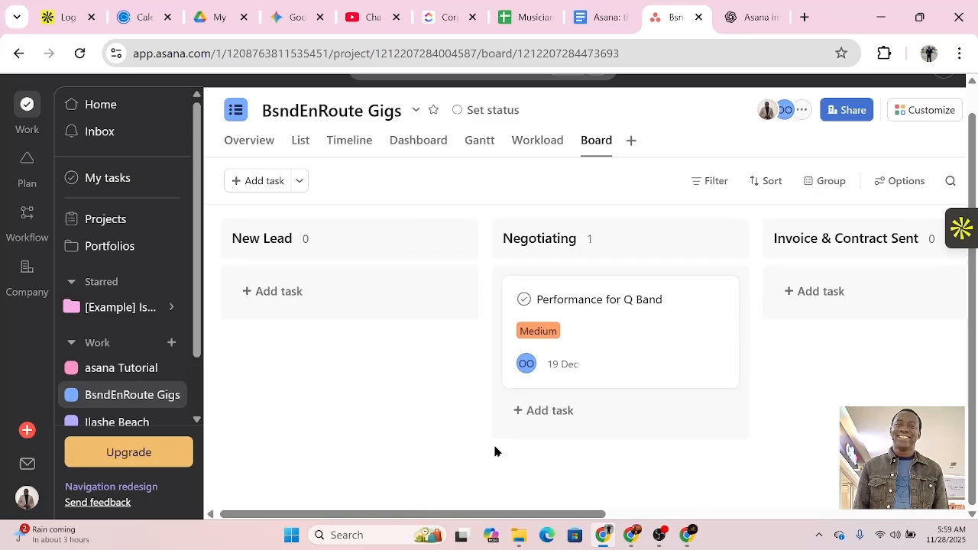
left_click(603, 337)
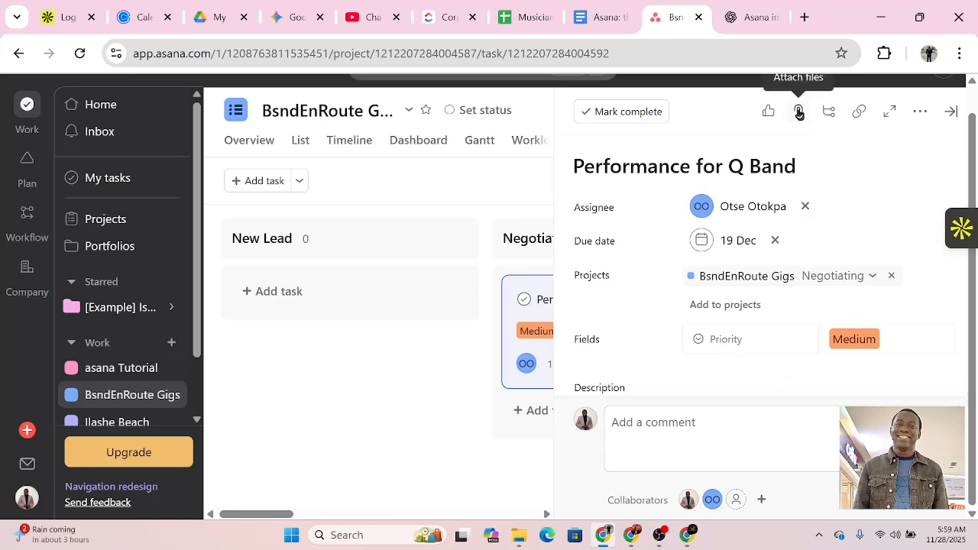
Attach the Corporate Live Band image from the Downloads folder to the "Performance for Q Band" task and view the attachment
left_click(798, 113)
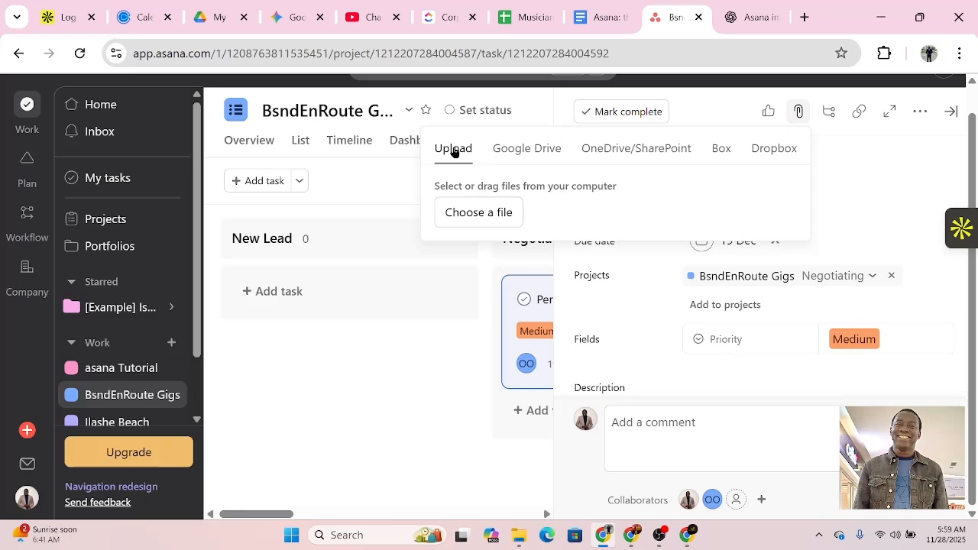
left_click(488, 215)
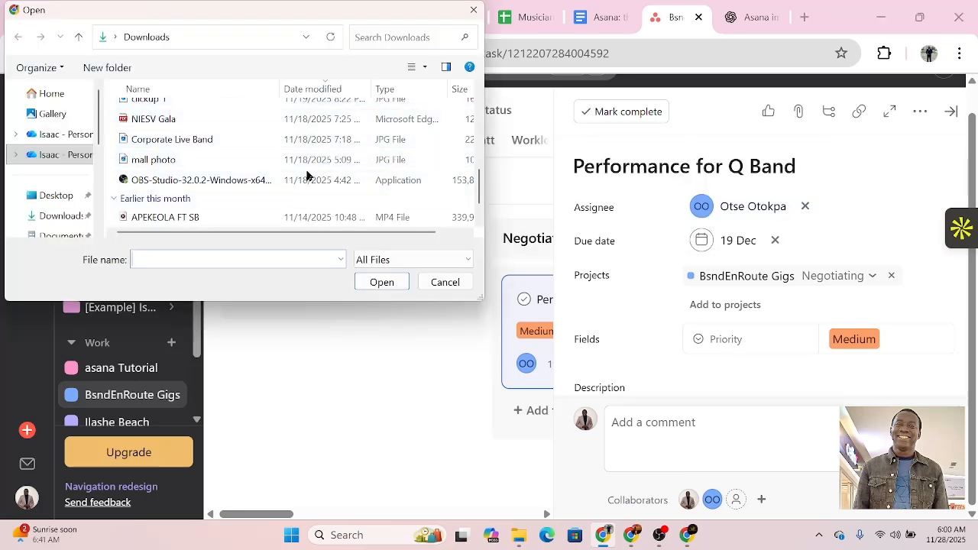
left_click(164, 141)
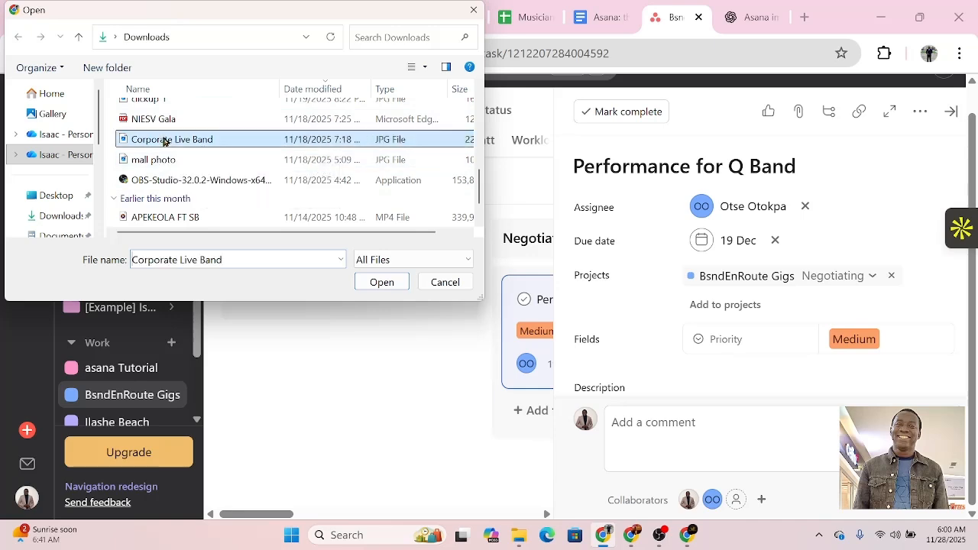
left_click(382, 282)
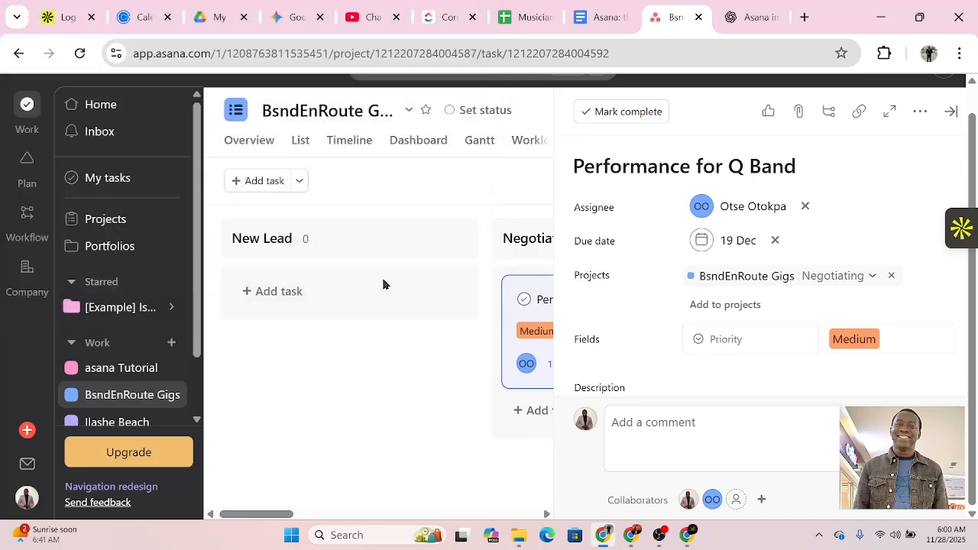
left_click(385, 339)
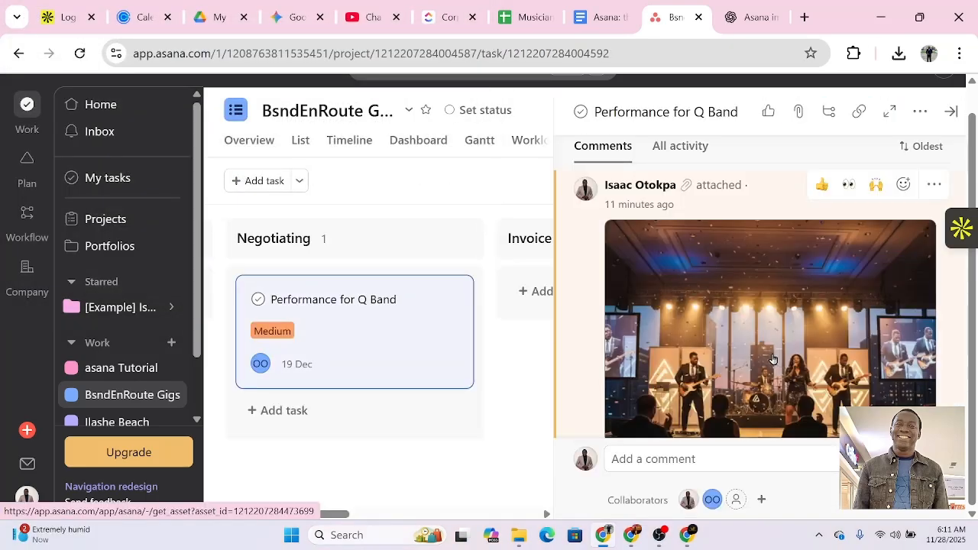
scroll(772, 359, "down", 2)
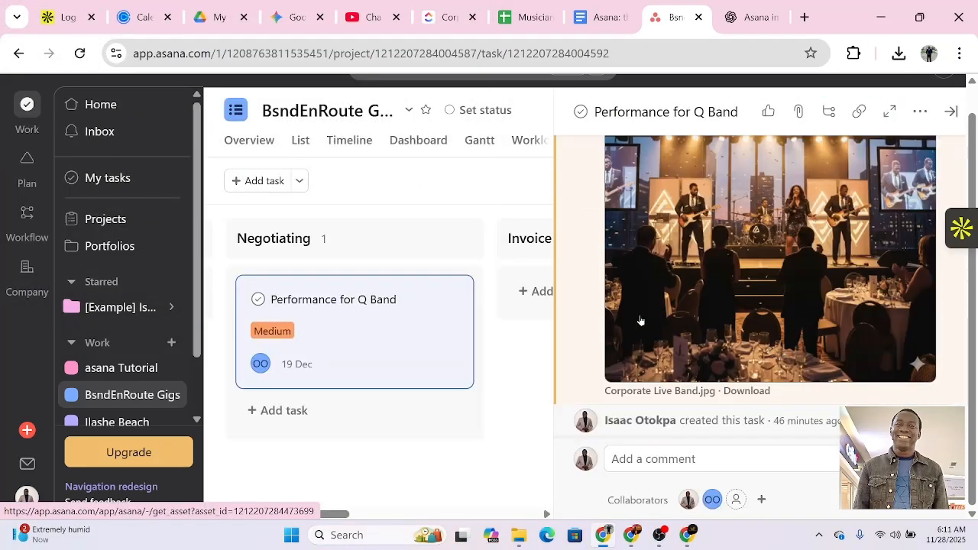
Show Corporate Live Band.jpg as the card image of the "Performance for Q Band" task, for this card only
right_click(369, 337)
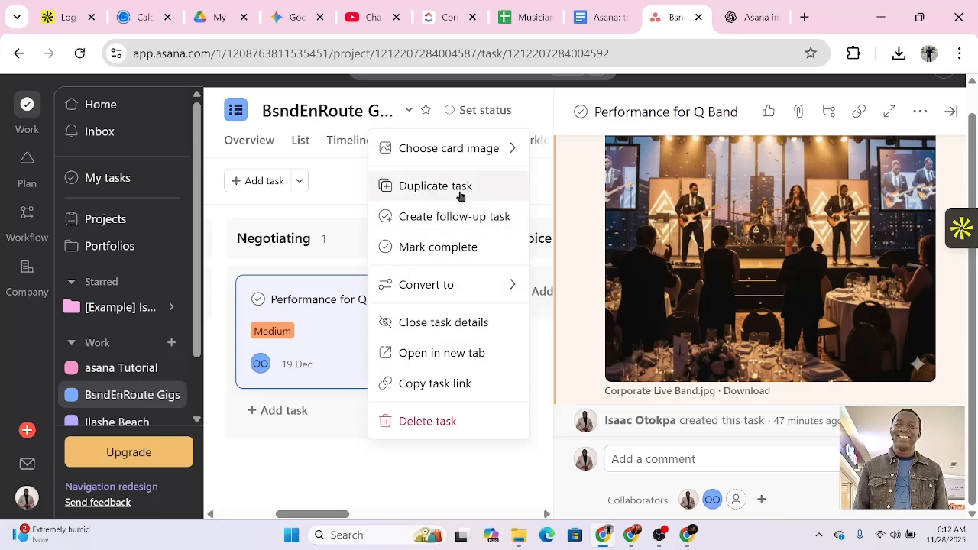
mouse_move(452, 152)
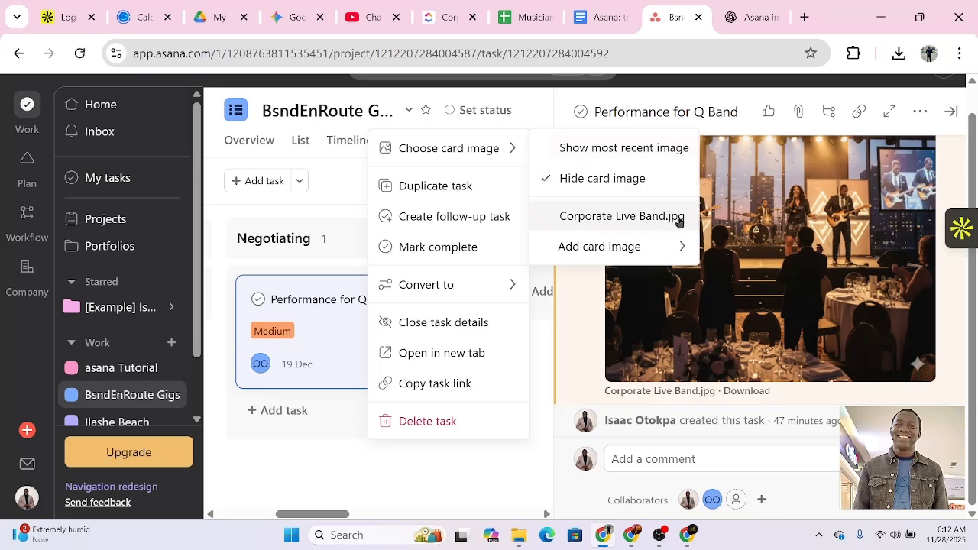
mouse_move(592, 249)
left_click(617, 216)
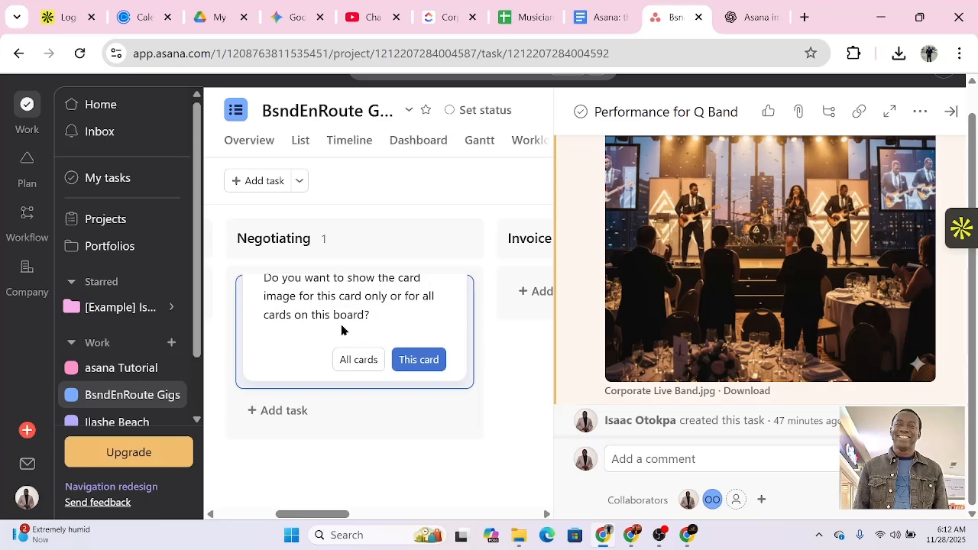
left_click(426, 360)
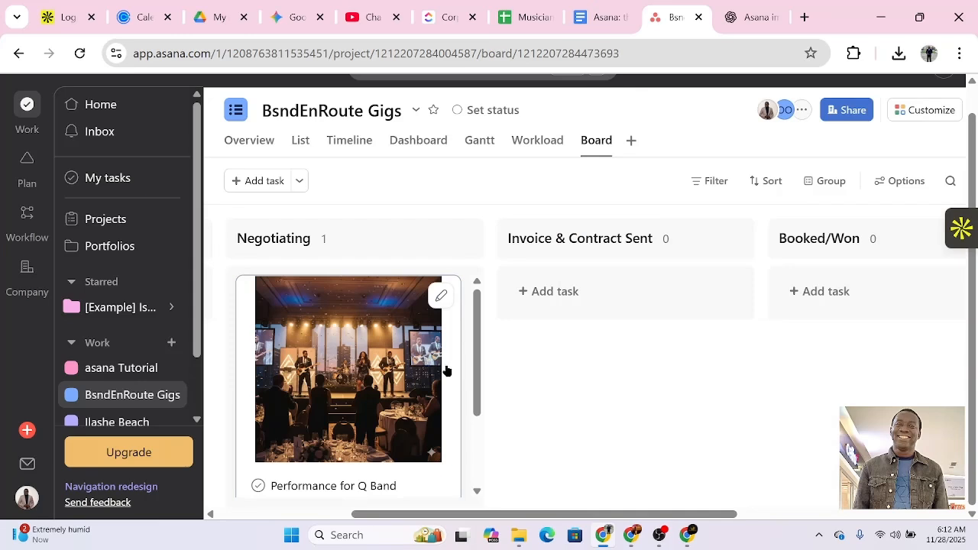
scroll(479, 339, "down", 3)
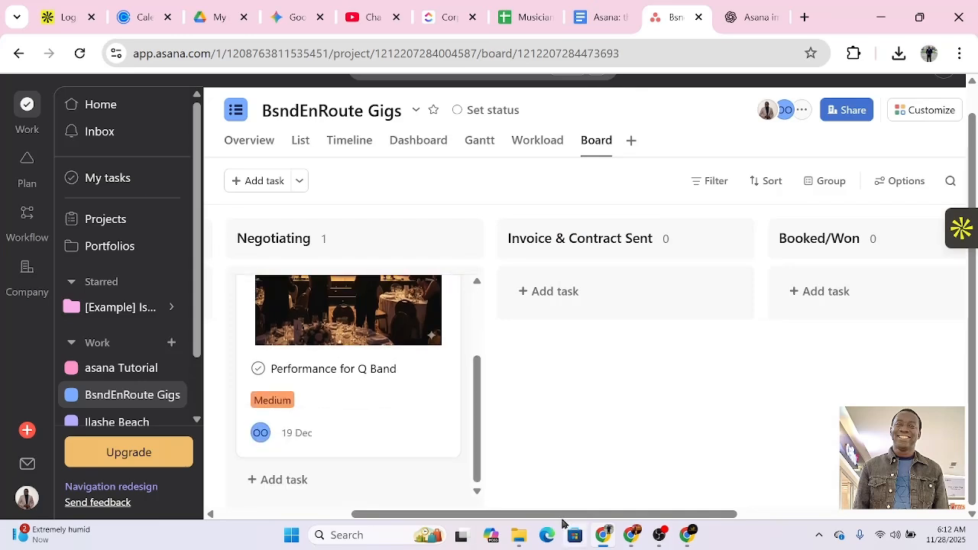